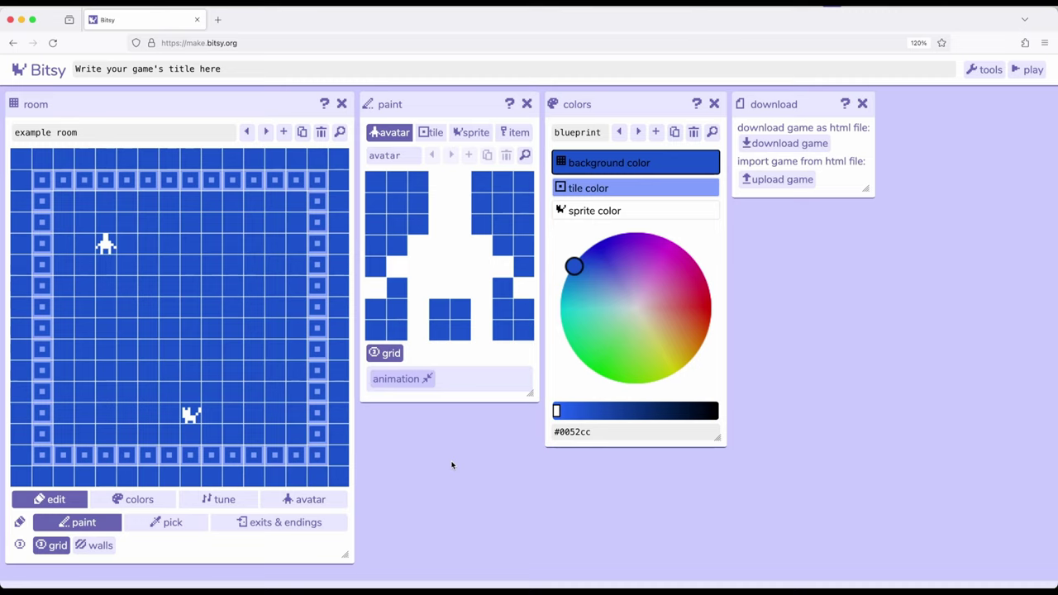
Switch the paint panel to the item category to show the tea item and its dialog
left_click(514, 132)
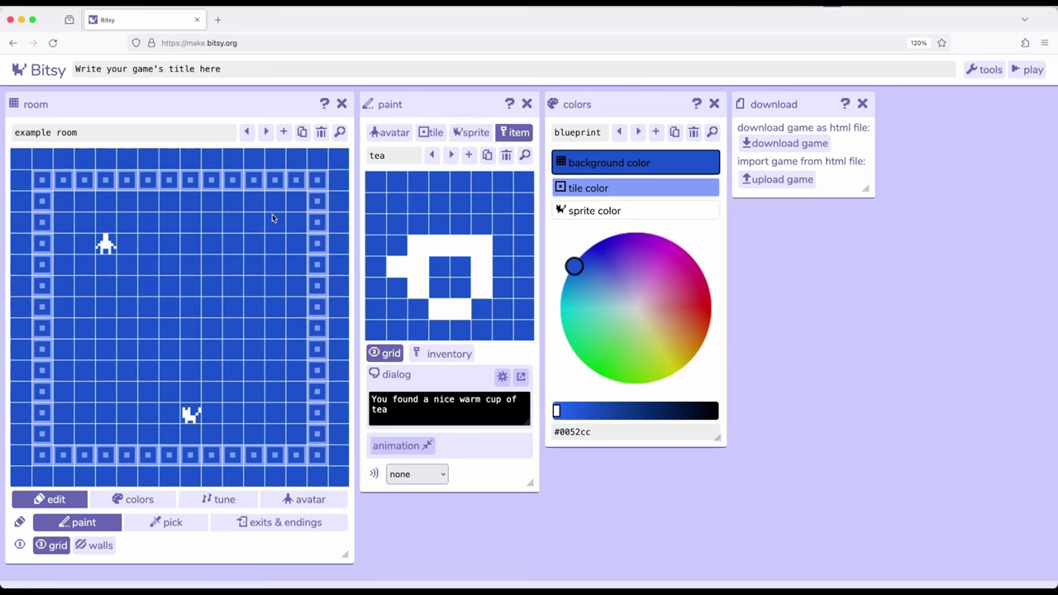
Place a tea cup in the room and start a playtest past the title text
left_click(231, 266)
left_click(1030, 69)
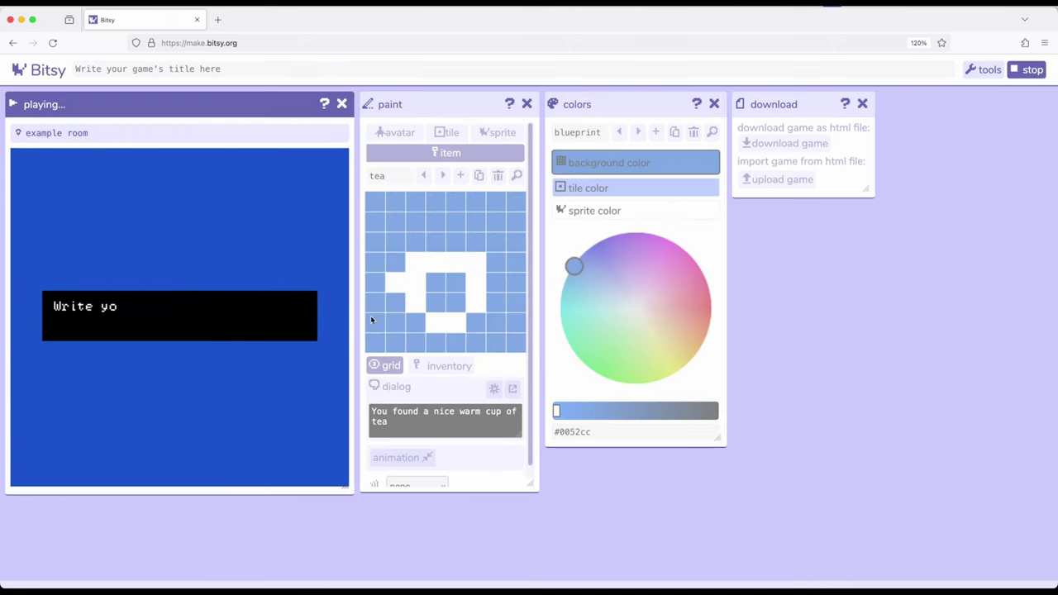
left_click(172, 325)
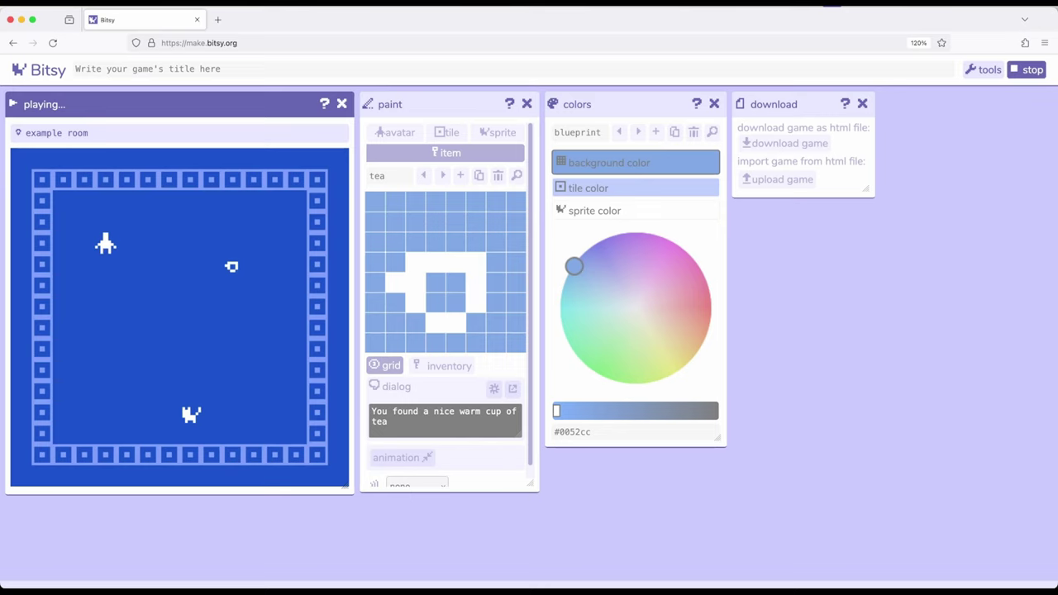
Walk the avatar onto the tea to collect it and read the found-tea message
key("Right")
key("Right")
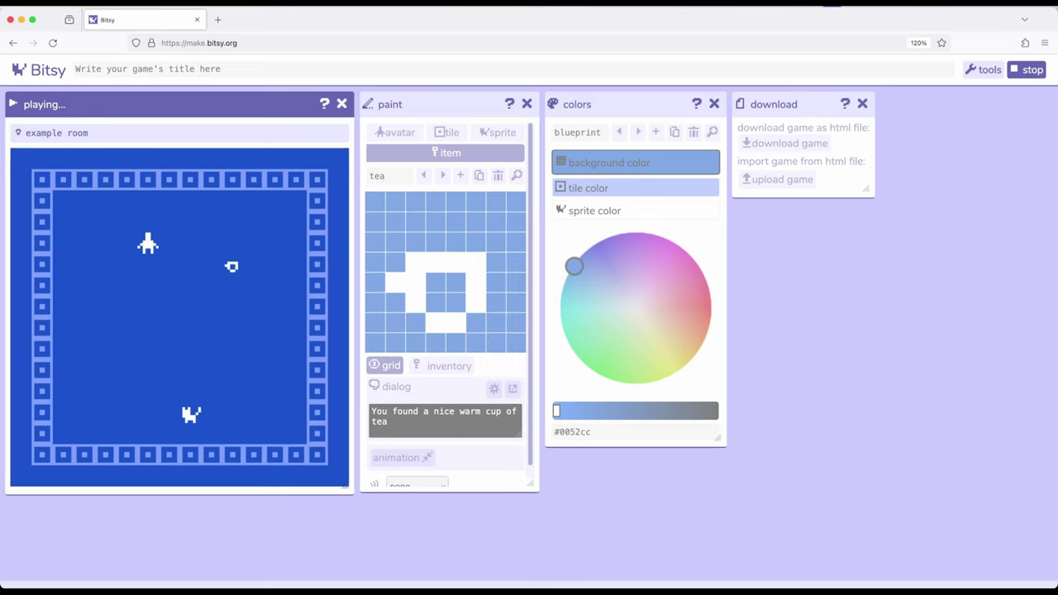
key("Down")
key("Right")
key("Right")
key("Right")
key("Right")
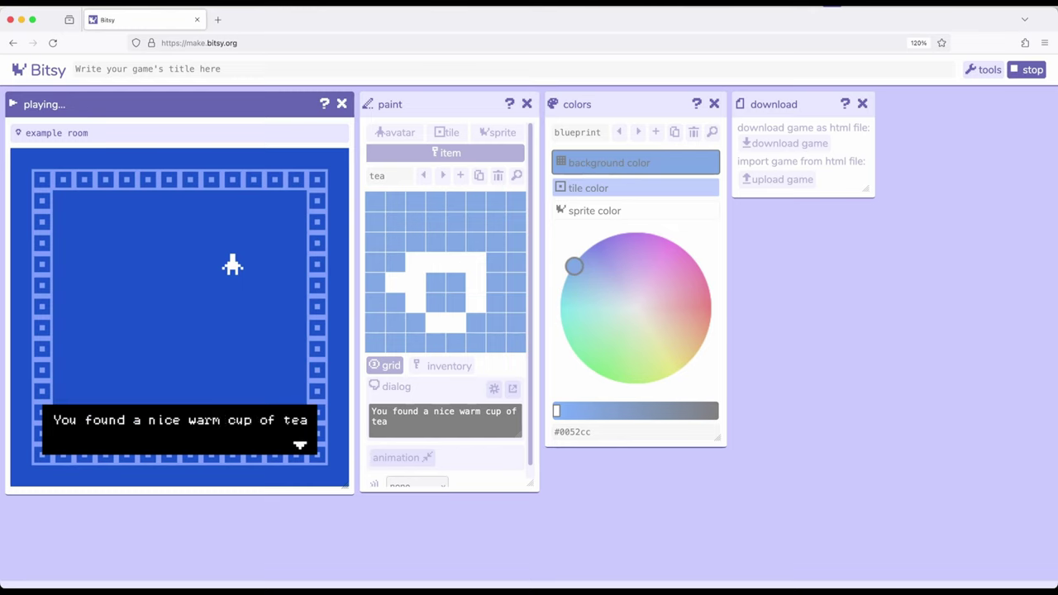
key("Right")
key("Right")
key("Right")
key("Down")
key("Left")
key("Left")
key("Up")
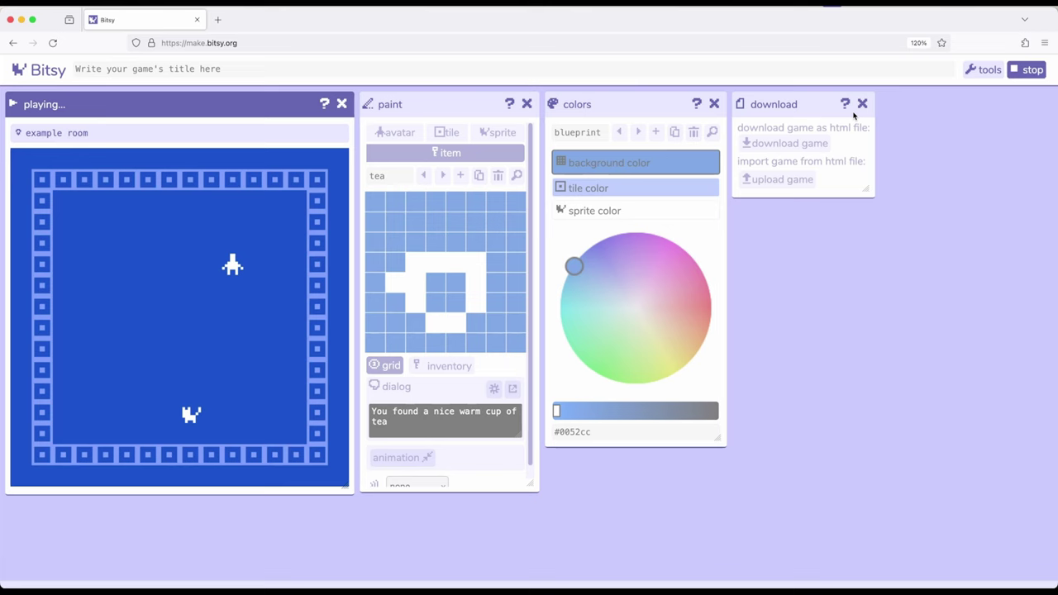
Stop the playtest, place a second tea cup below the first, and show inventory counts
left_click(1026, 70)
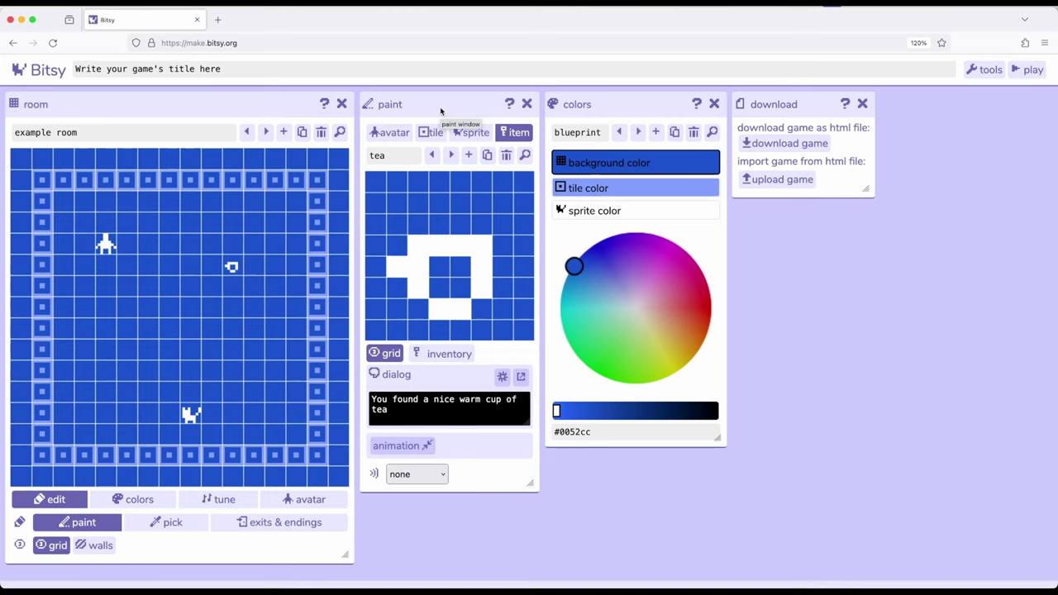
left_click(231, 331)
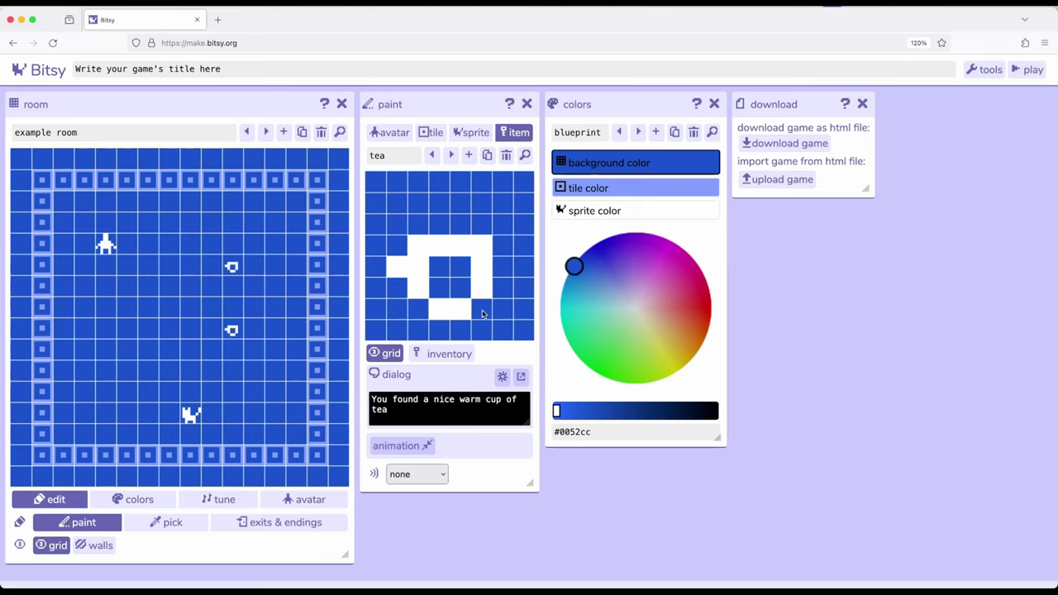
left_click(453, 357)
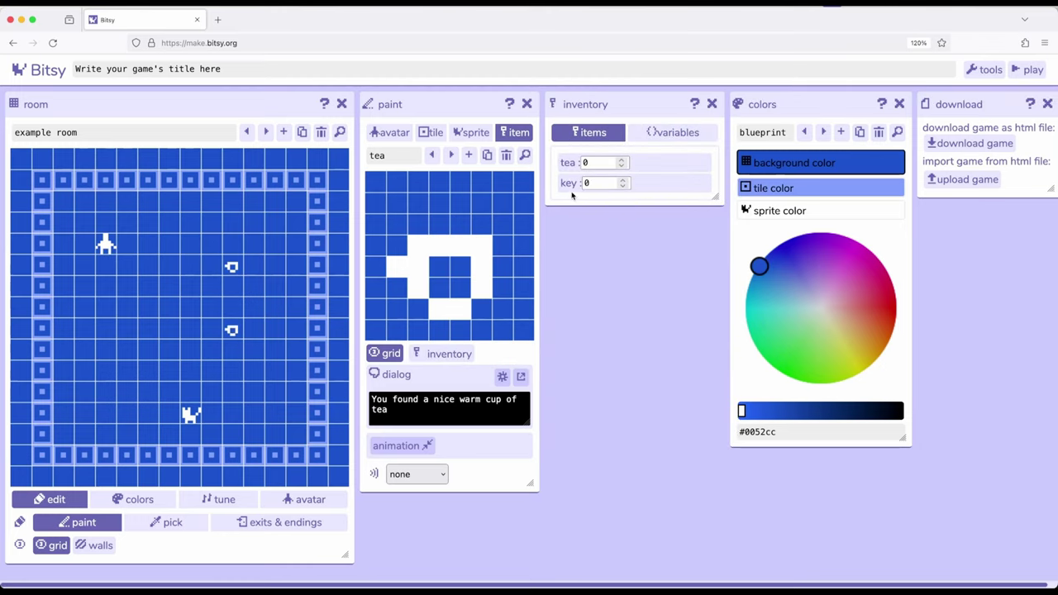
left_click(1028, 71)
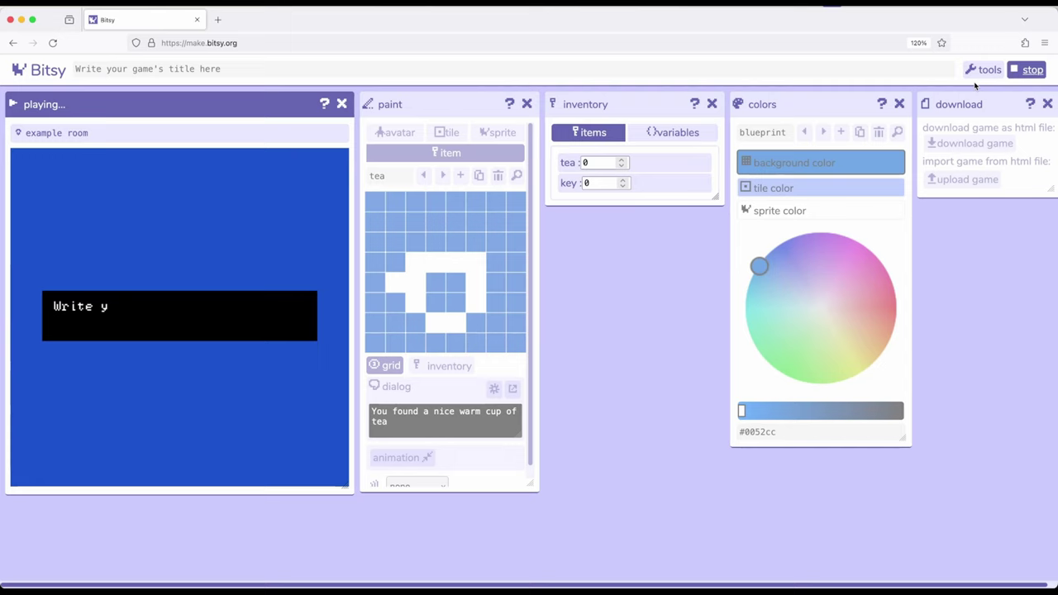
key("Right")
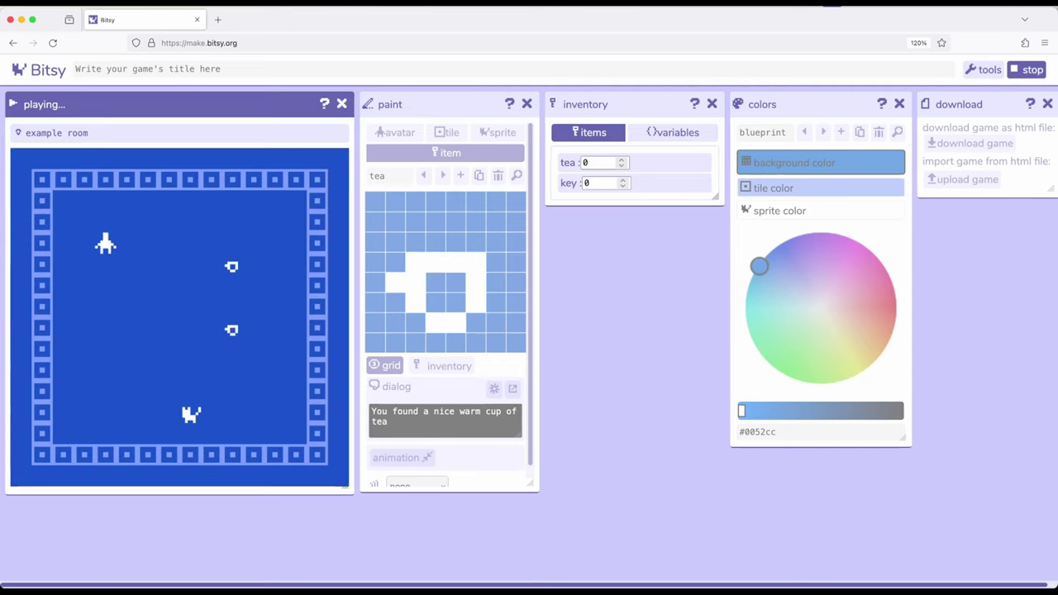
key("Right")
key("Right")
key("Right")
key("Right")
key("Right")
key("Right")
key("Down")
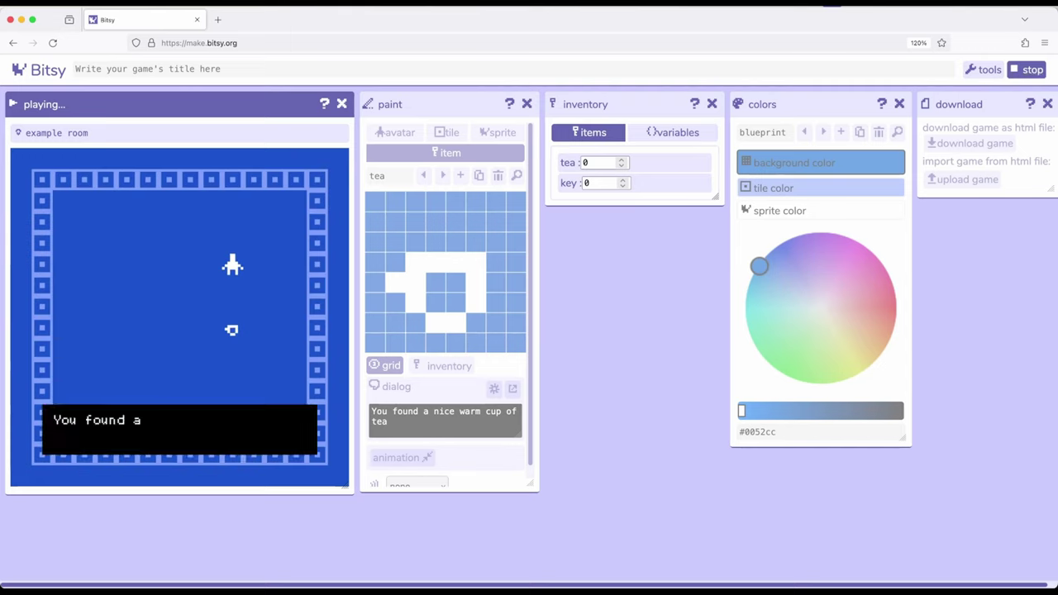
key("Right")
key("Right")
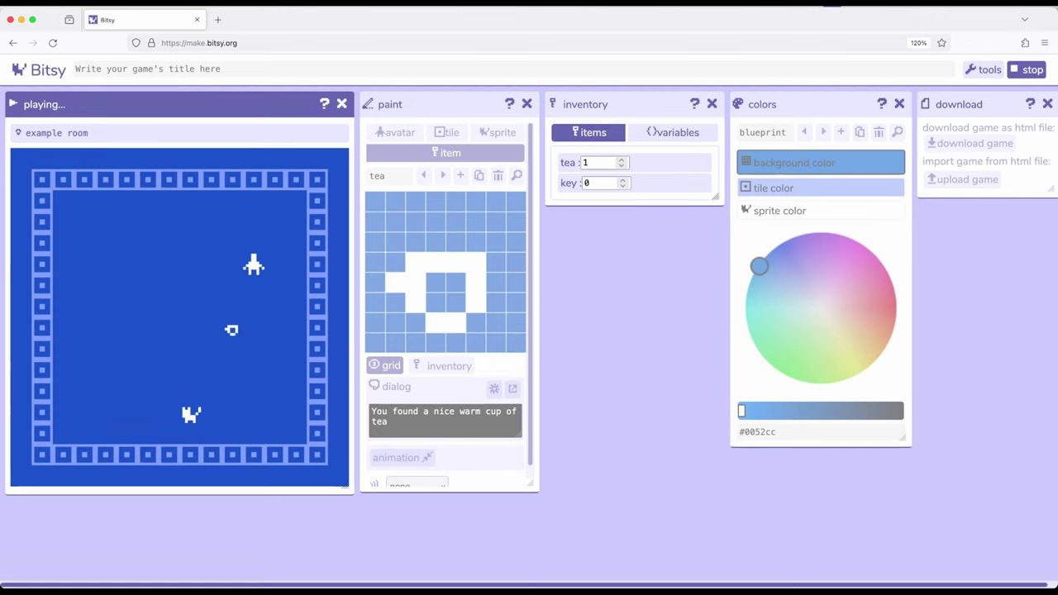
key("Down")
key("Down")
key("Down")
key("Left")
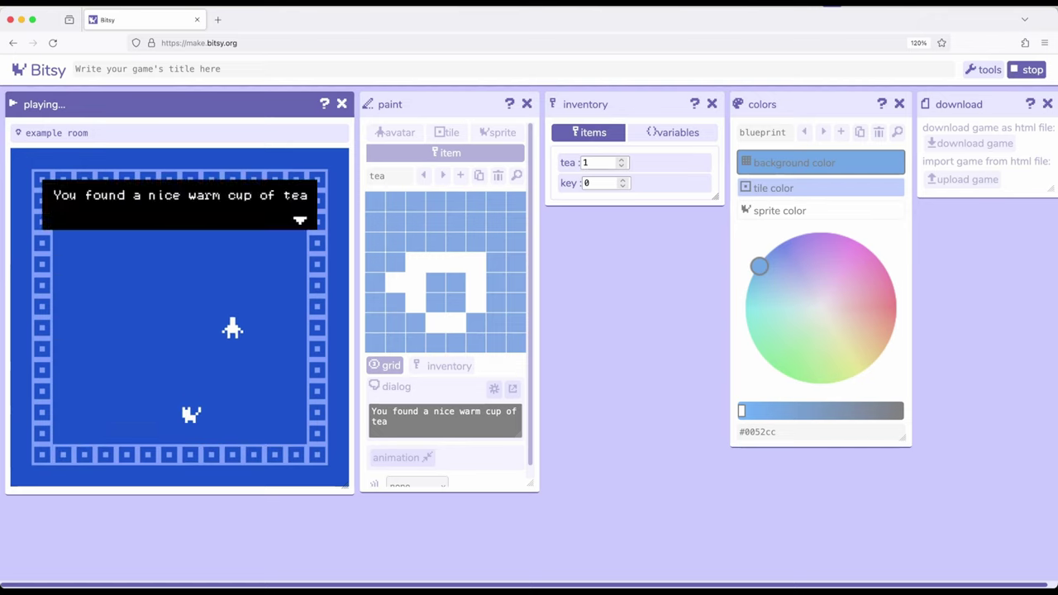
key("Left")
key("Left")
key("Up")
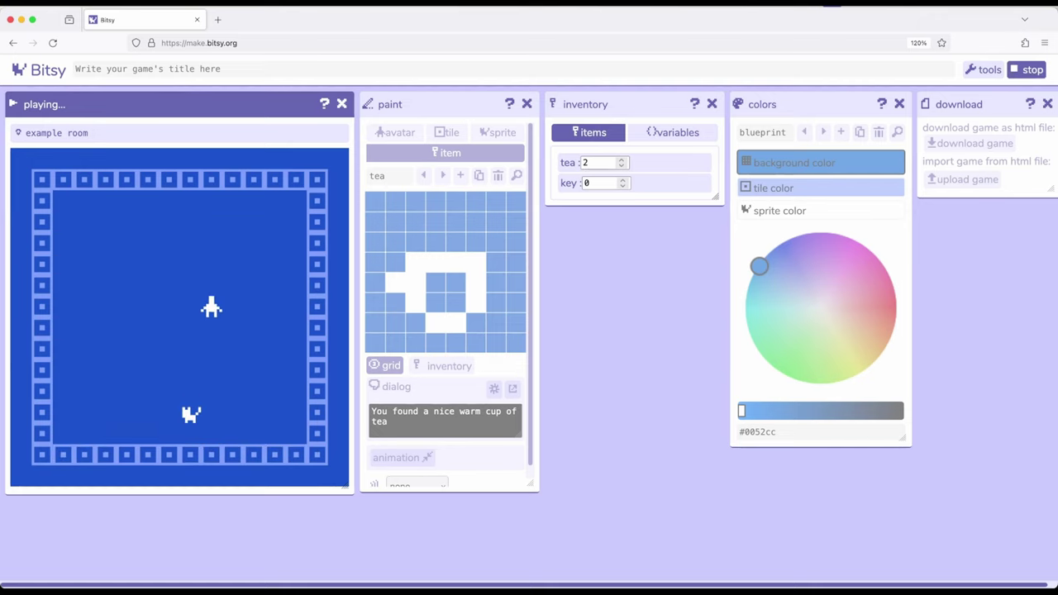
left_click(1027, 69)
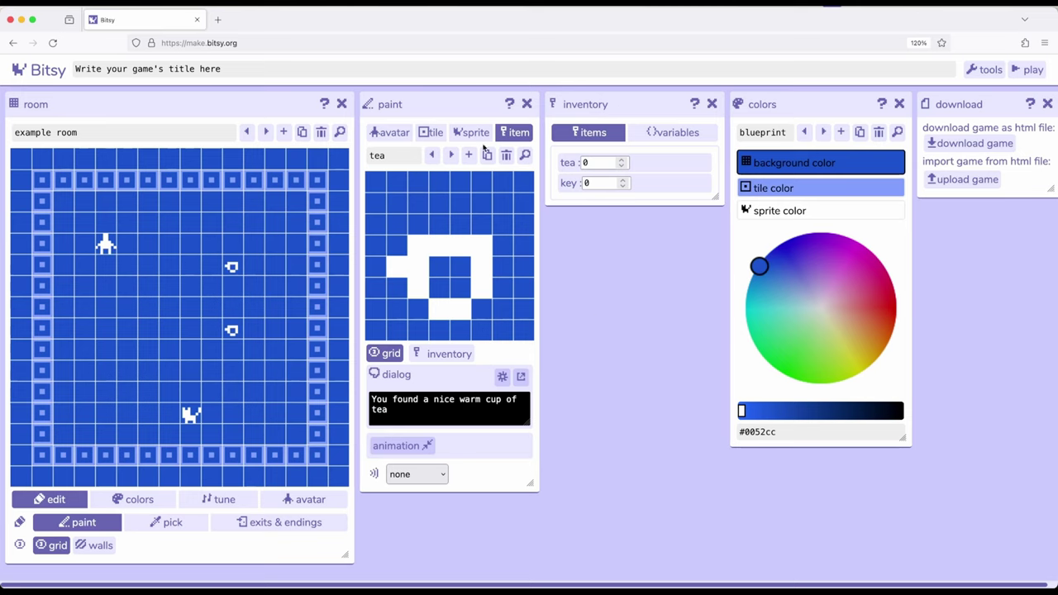
Select the cat sprite, open its "I'm a cat" dialog editor, and show addable list types
left_click(469, 132)
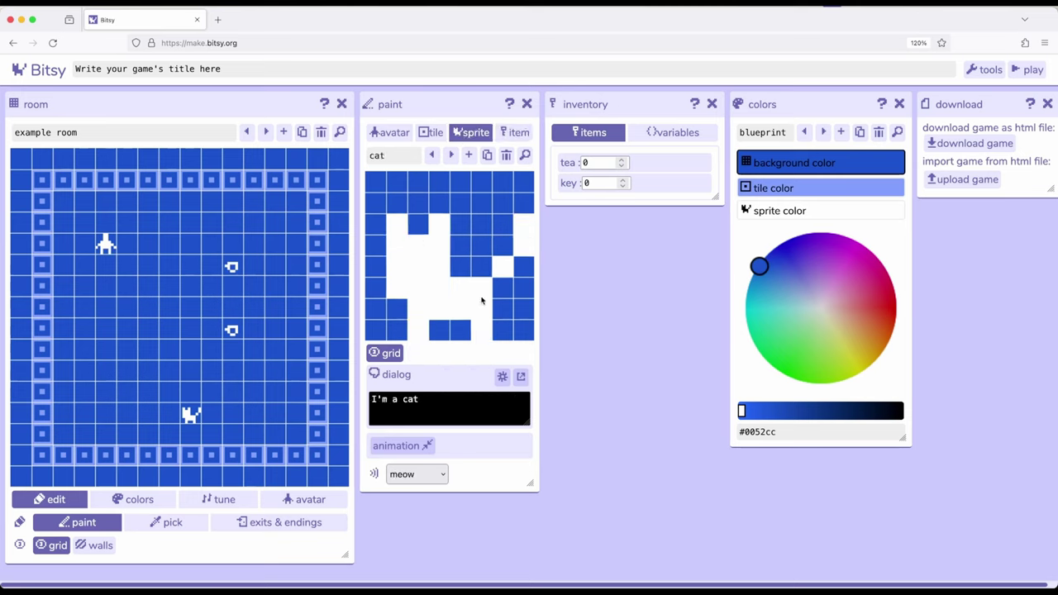
left_click(521, 376)
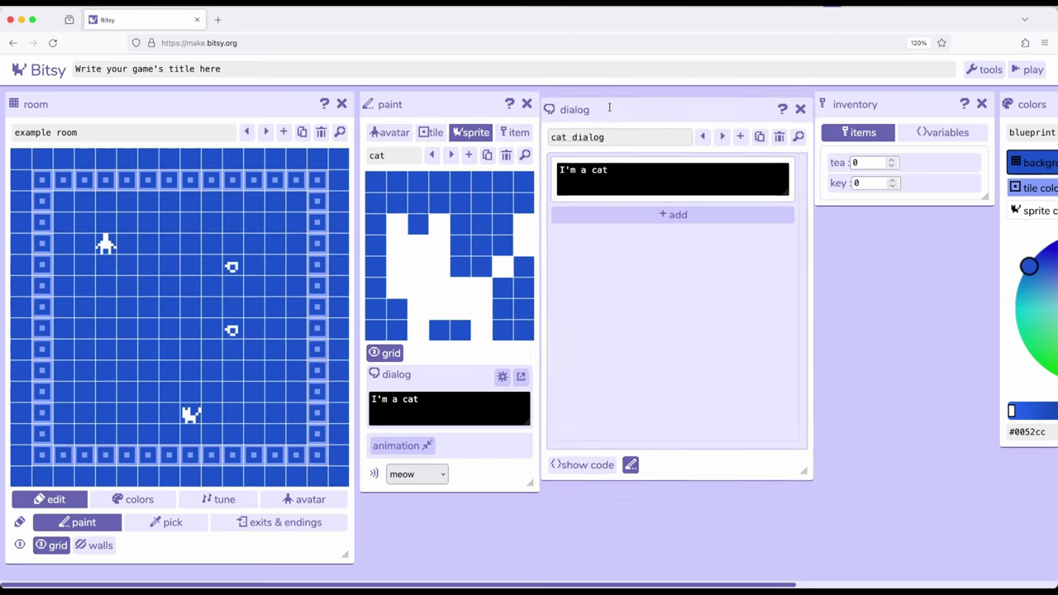
left_click(676, 216)
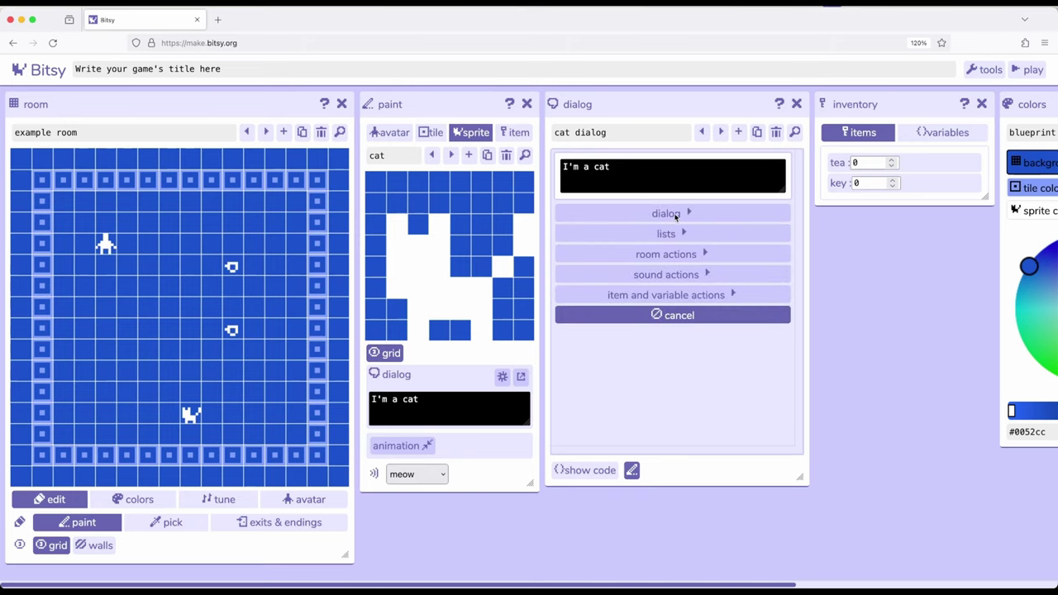
left_click(670, 236)
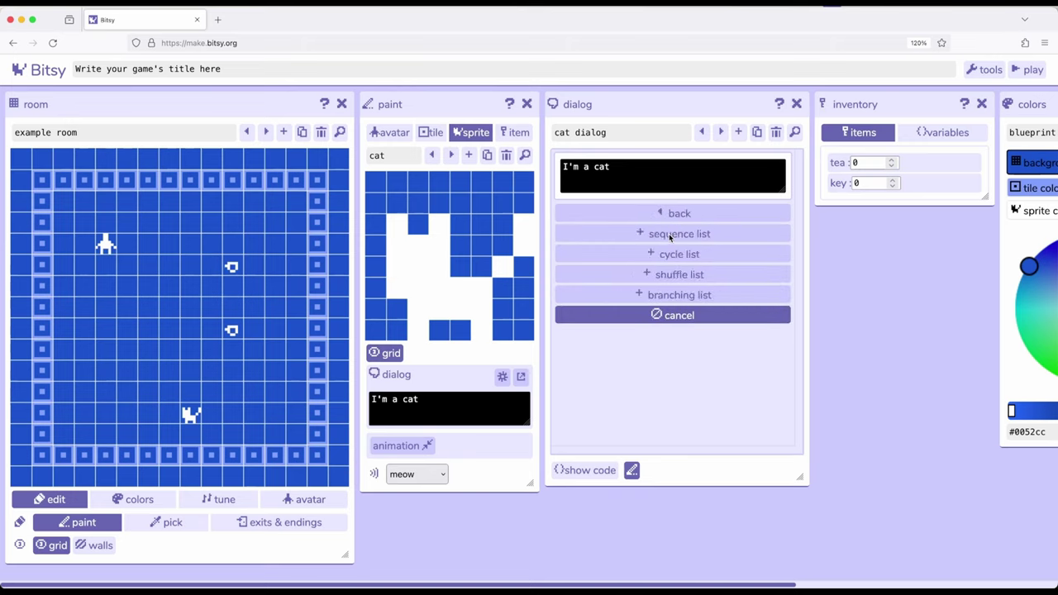
Add a branching list and set its first branch text to "Tea is 1"
left_click(683, 295)
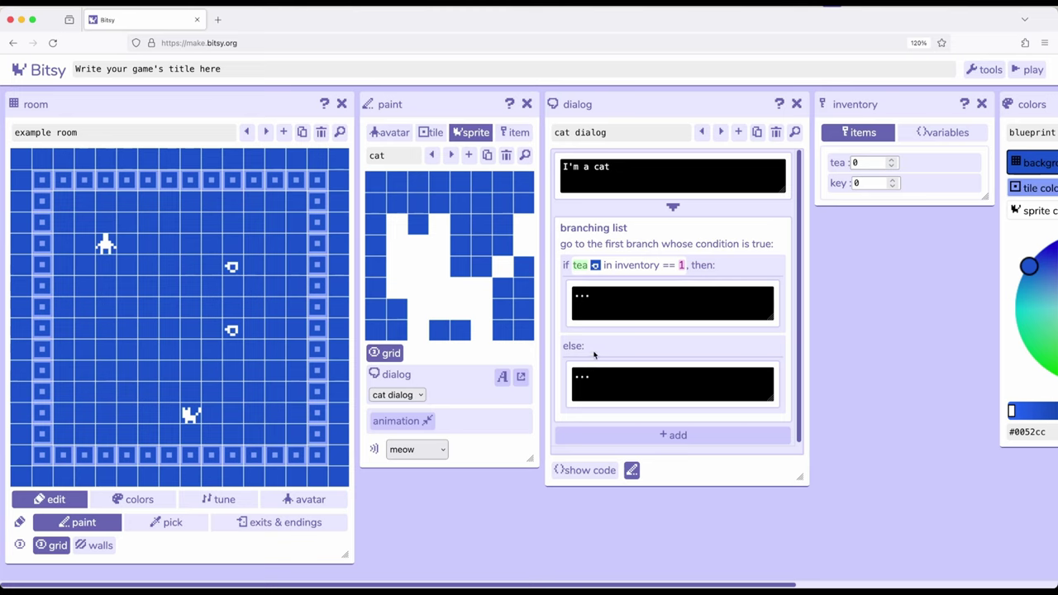
left_click(633, 304)
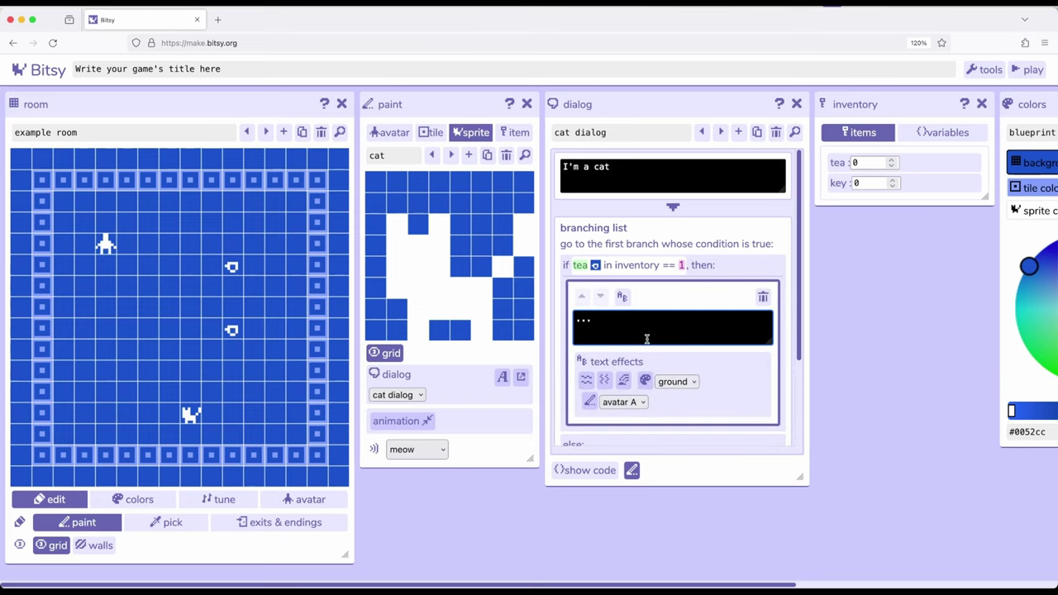
key("BackSpace")
key("BackSpace")
key("BackSpace")
type("Tea is 1")
Set the else branch to "Tea is not 1." and add the period to "Tea is 1."
scroll(705, 327, "down", 3)
left_click(635, 376)
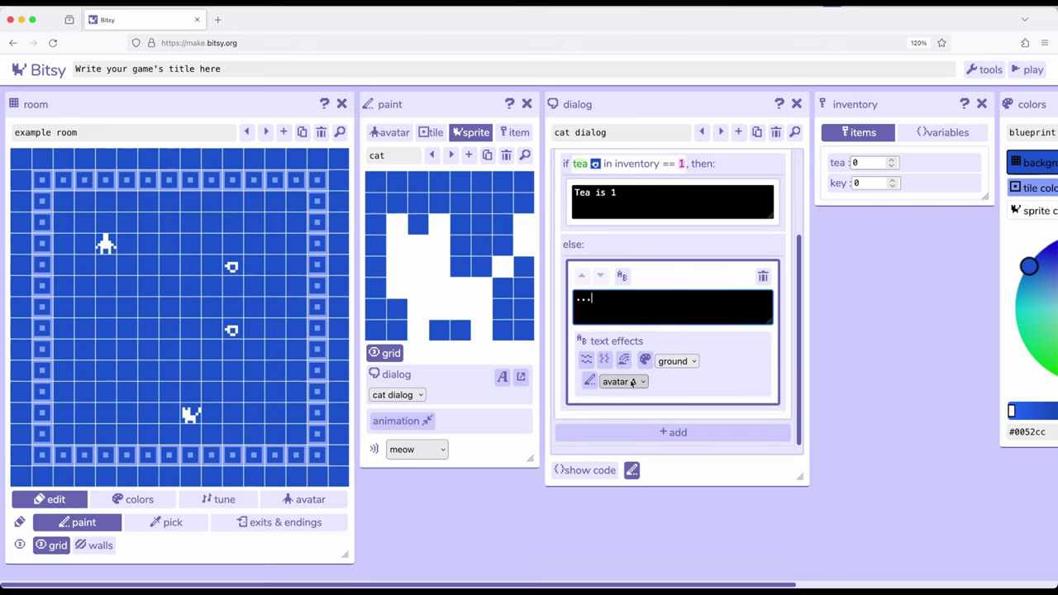
key("BackSpace")
key("BackSpace")
key("BackSpace")
type("Tea is not 1.")
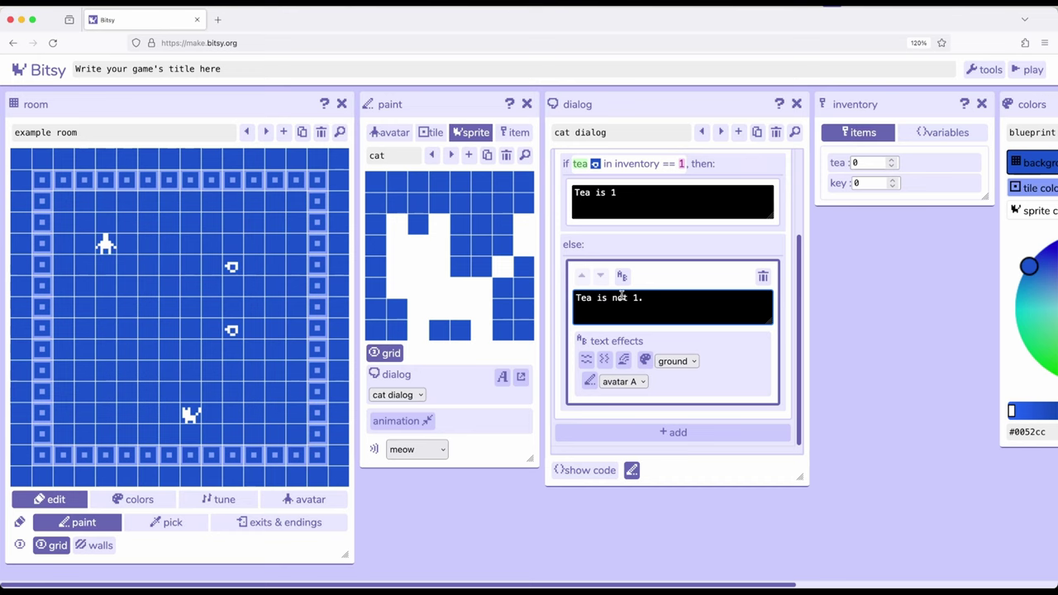
left_click(660, 199)
type(".")
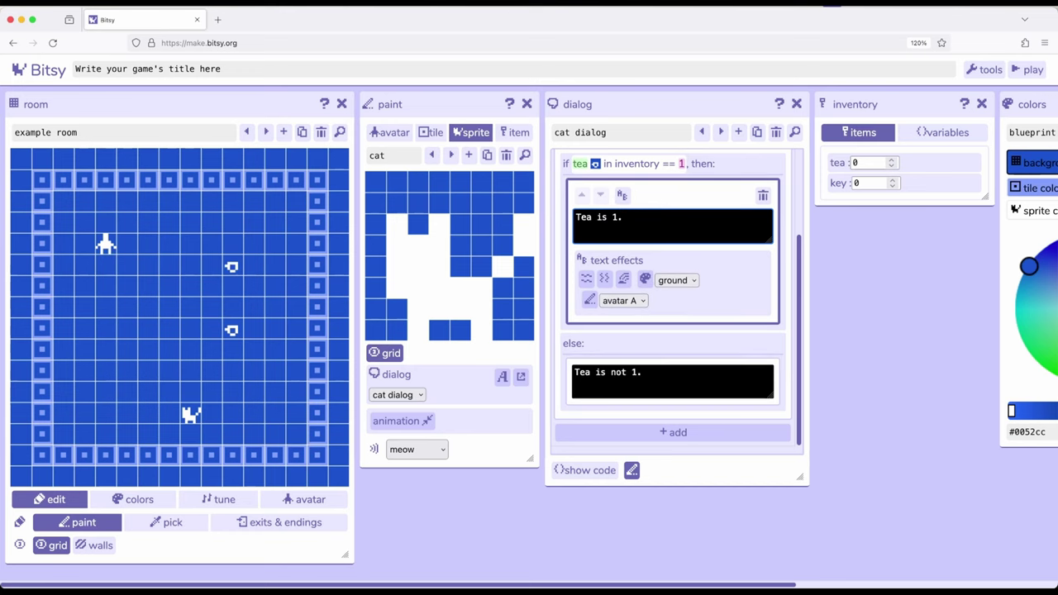
scroll(653, 182, "up", 3)
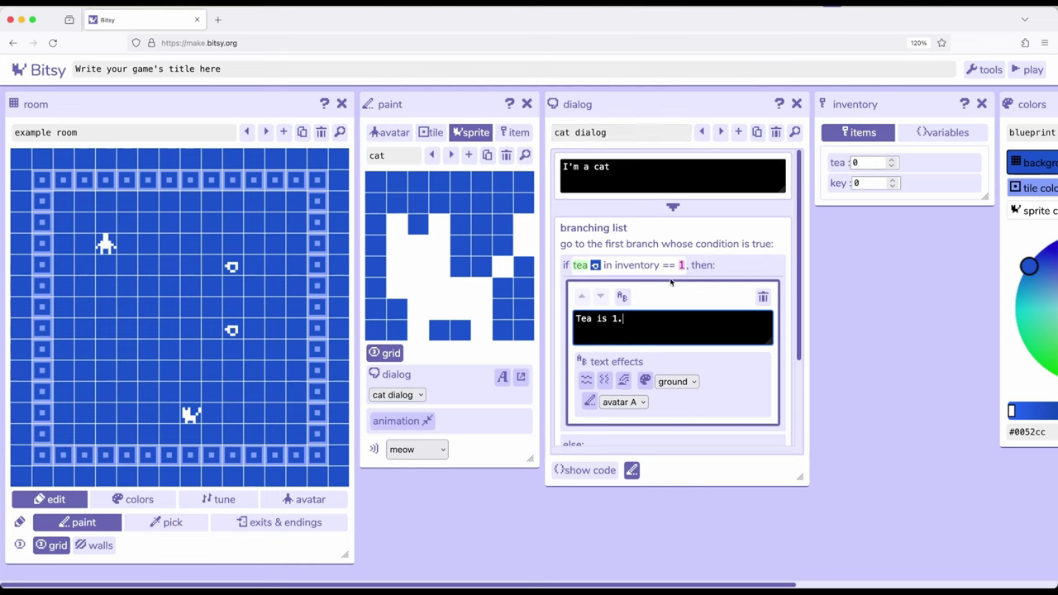
left_click(638, 104)
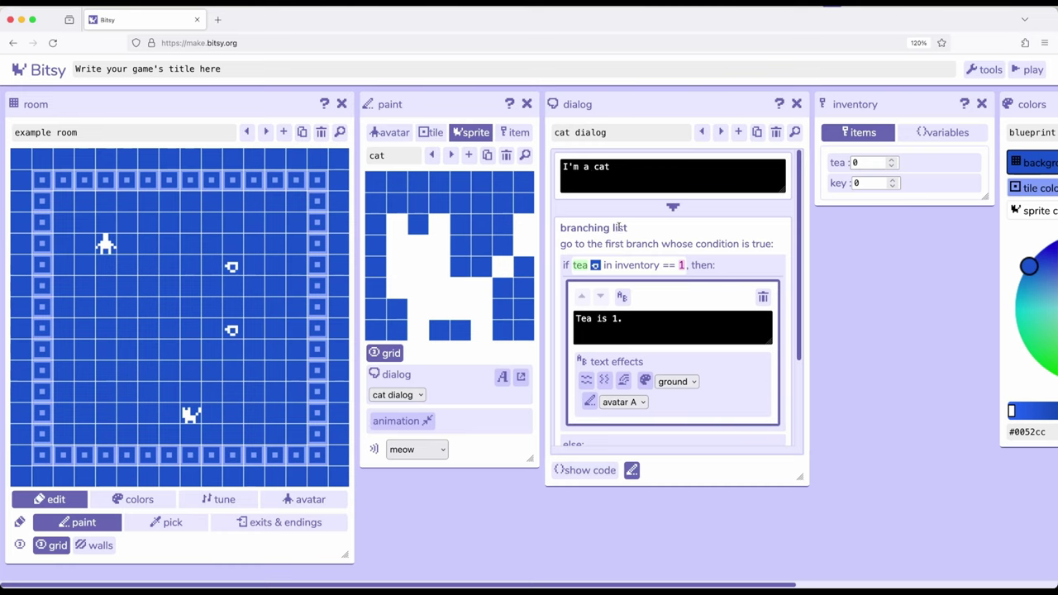
scroll(689, 331, "down", 3)
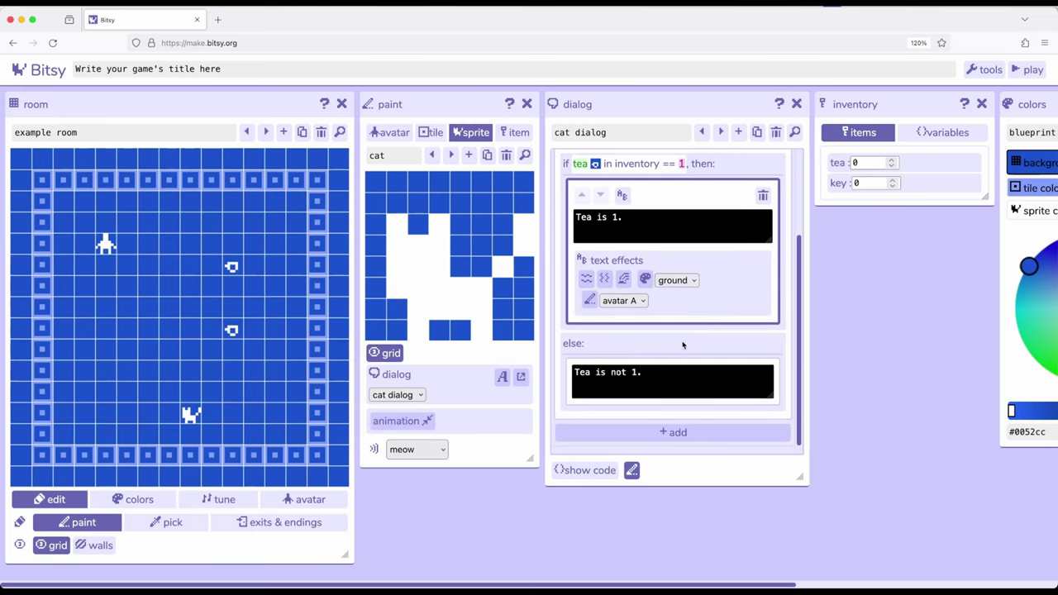
Insert a pagebreak and move it above the tea branching list, right after "I'm a cat"
left_click(675, 433)
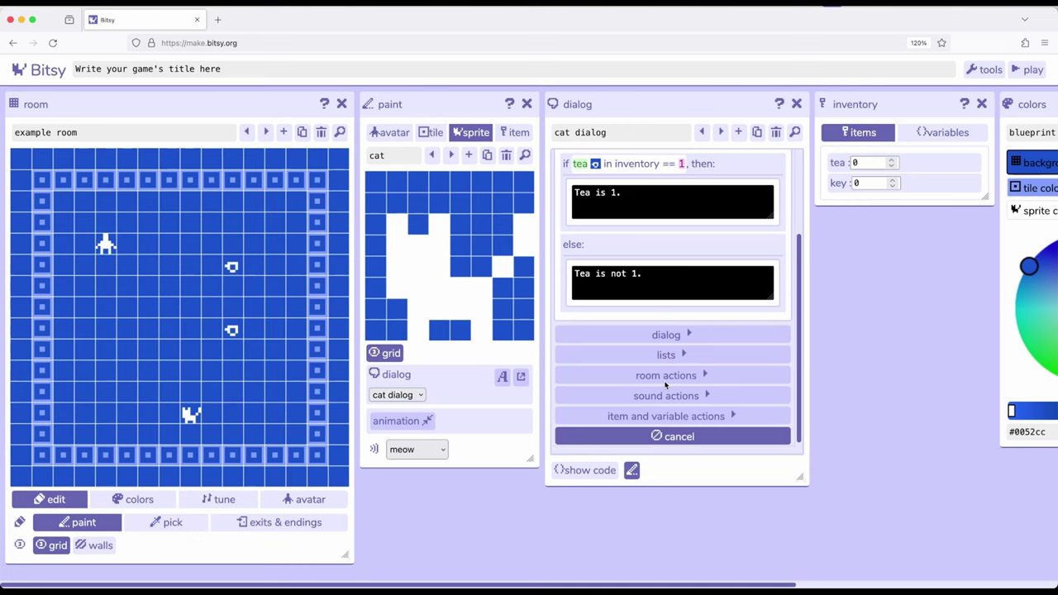
left_click(671, 335)
left_click(672, 416)
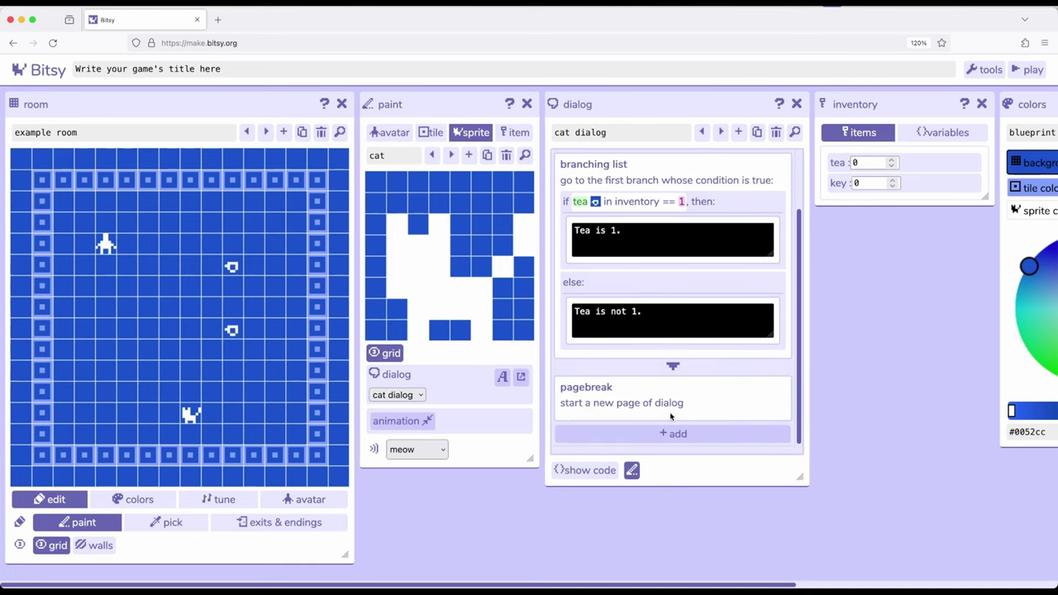
left_click(672, 433)
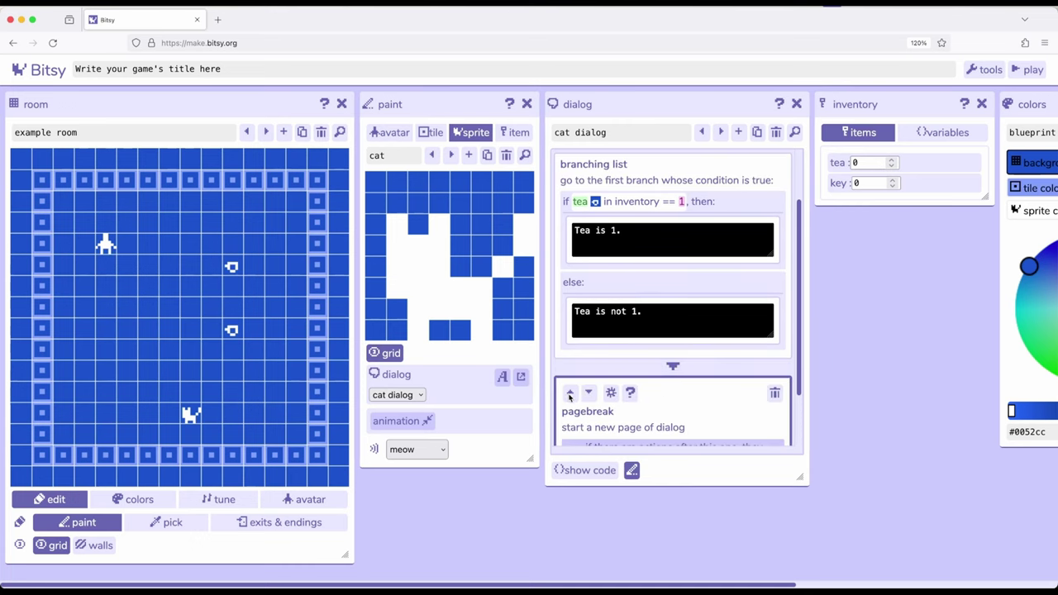
left_click(570, 394)
scroll(673, 266, "up", 2)
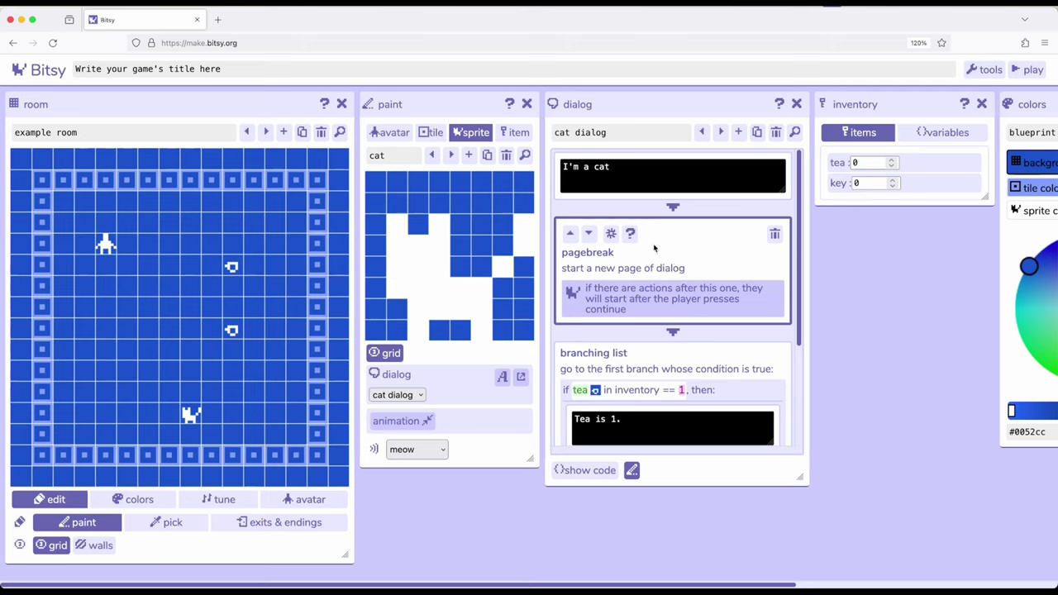
scroll(659, 265, "down", 3)
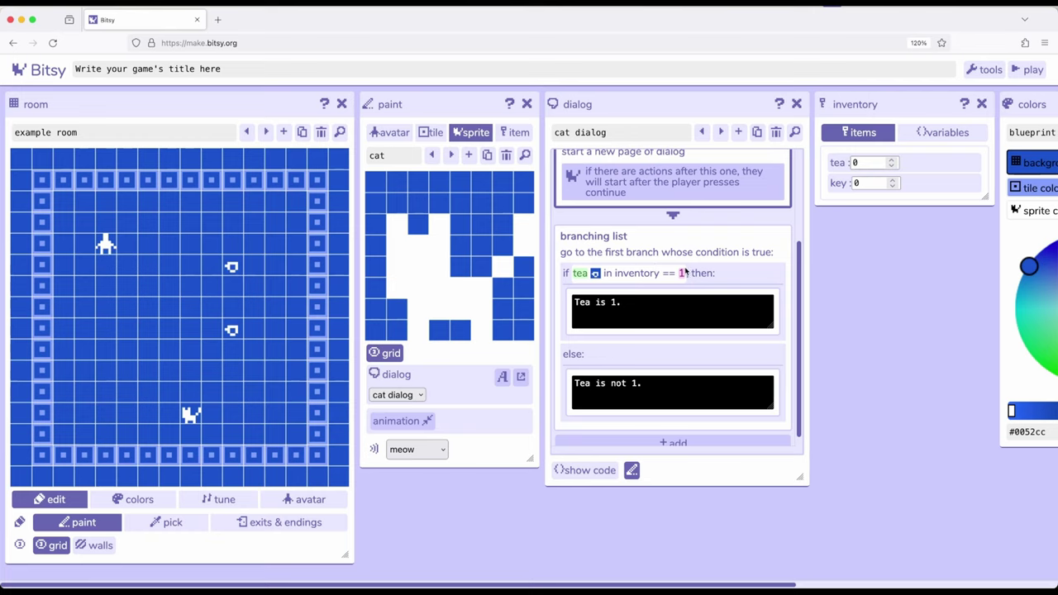
left_click(642, 301)
scroll(662, 346, "down", 2)
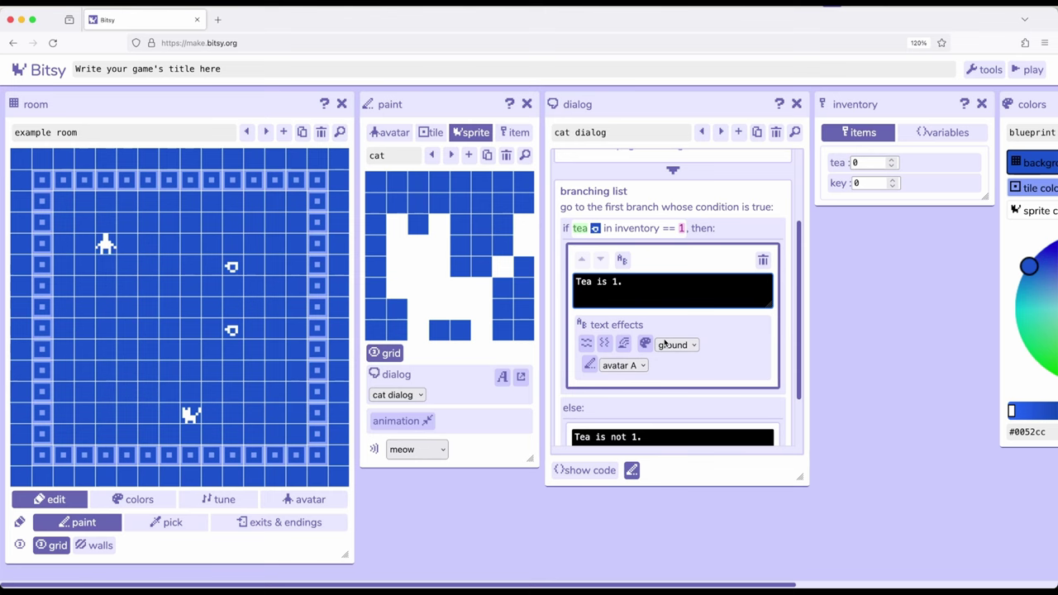
Playtest and talk to the cat before collecting tea, advancing past the page break
left_click(1026, 69)
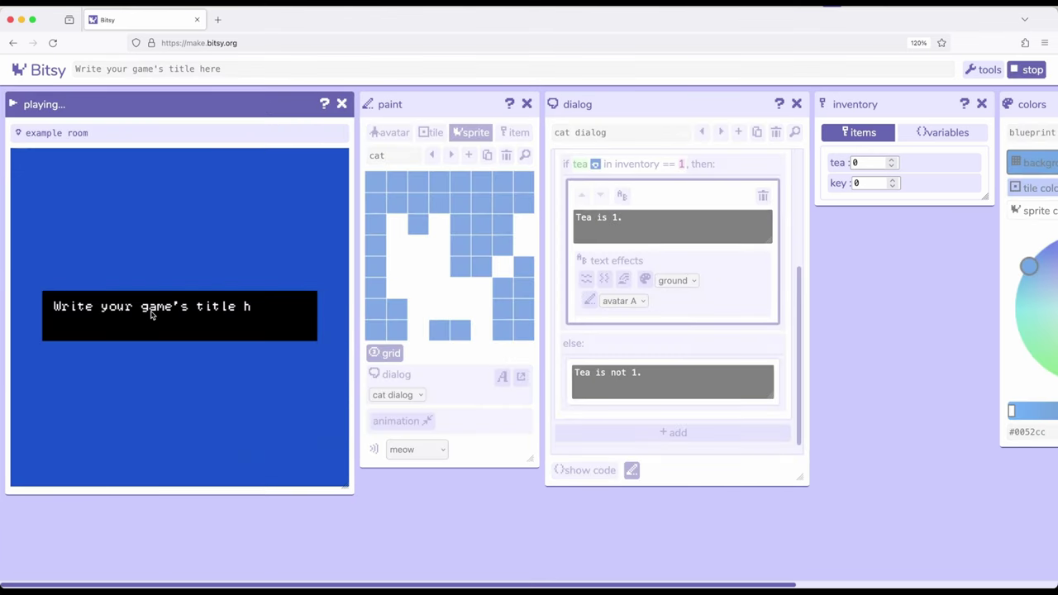
key("space")
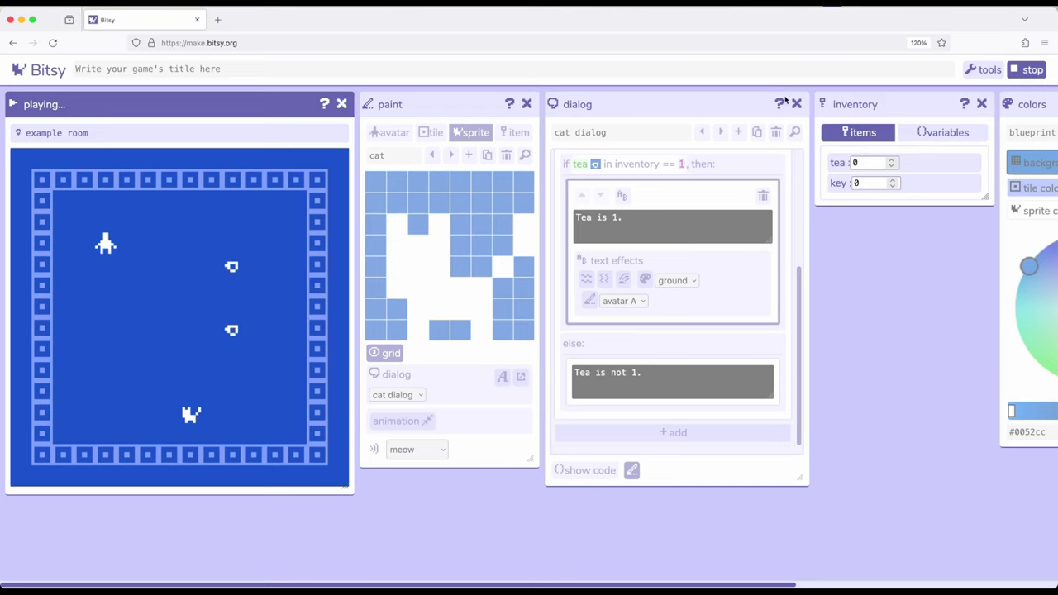
left_click_drag(895, 110, 896, 104)
key("Right")
key("Right")
key("Right")
key("Down")
key("Down")
key("Down")
key("Down")
key("Down")
key("Down")
key("Down")
key("Down")
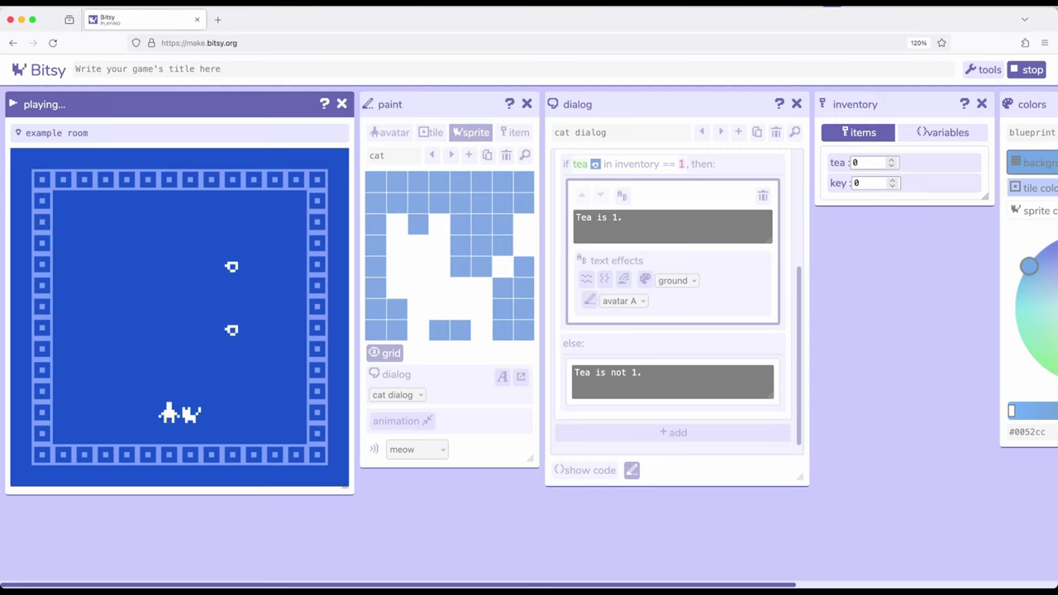
key("Right")
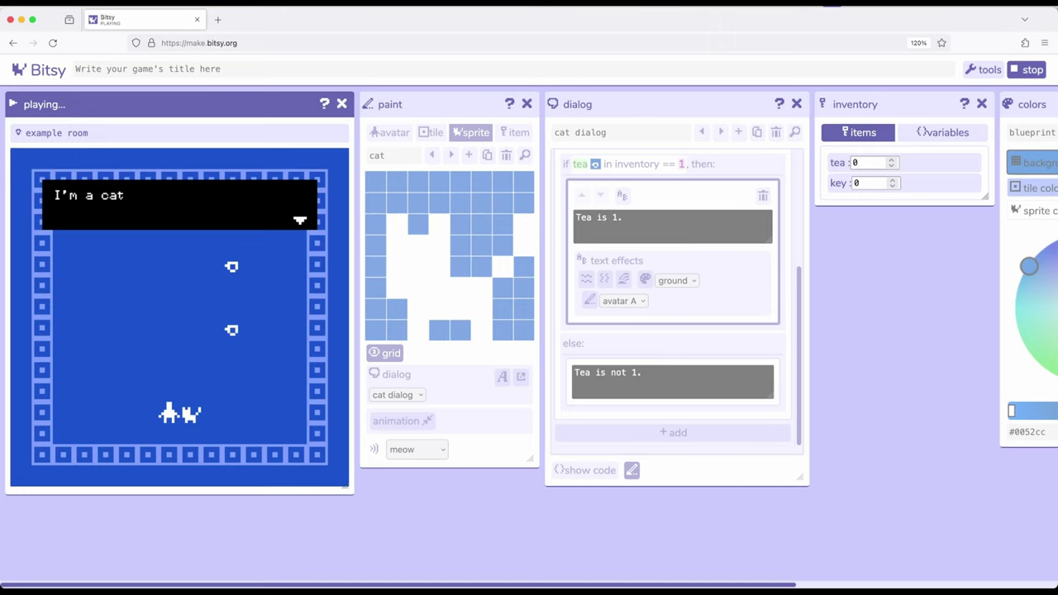
key("Right")
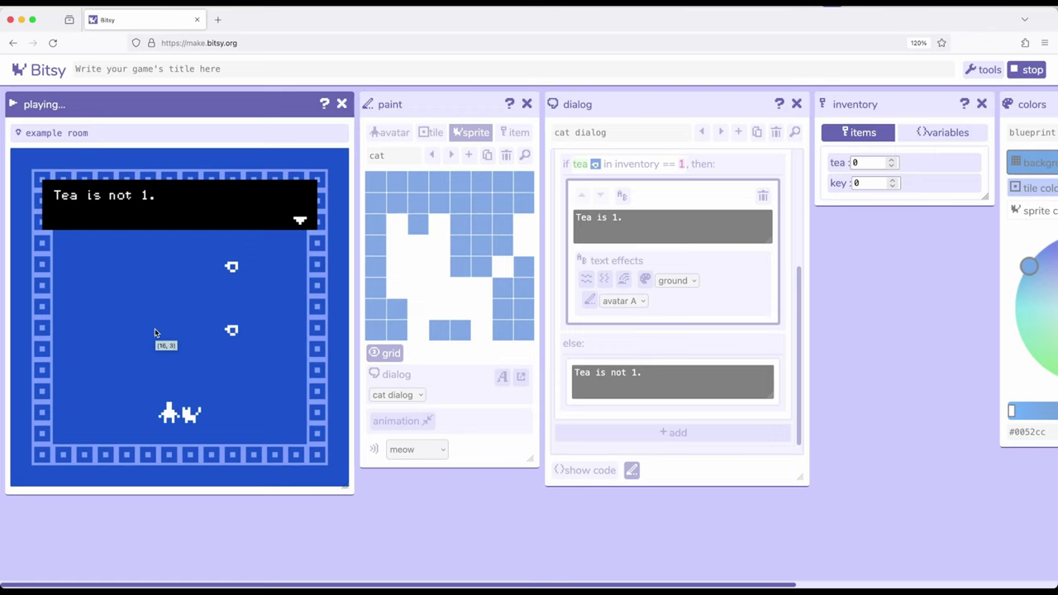
key("space")
Collect the tea, talk to the cat again for "Tea is 1.", and stop the playtest
key("Up")
key("Up")
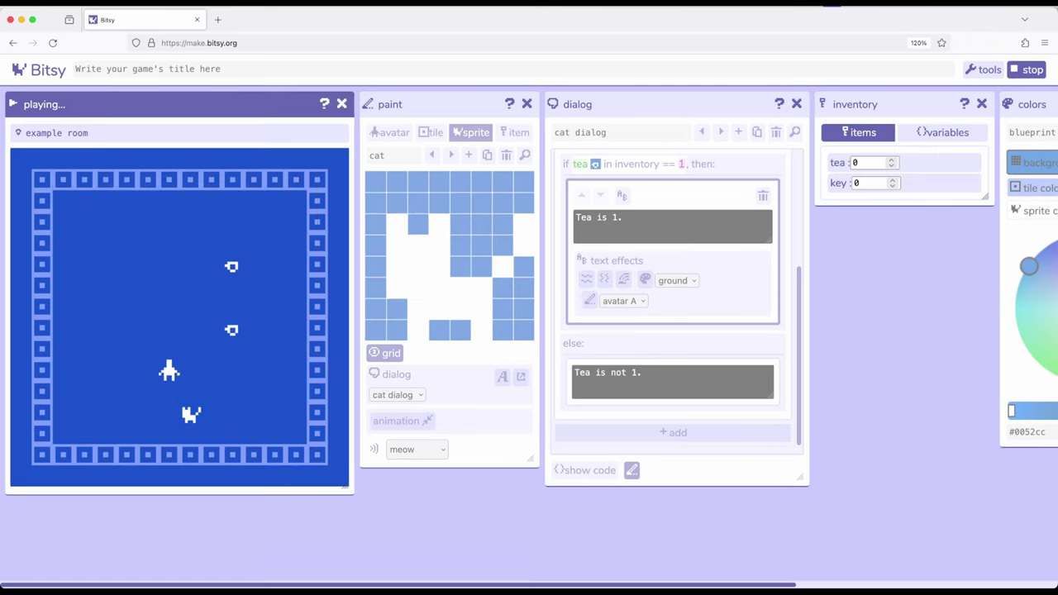
key("Up")
key("Up")
key("Right")
key("Right")
key("Right")
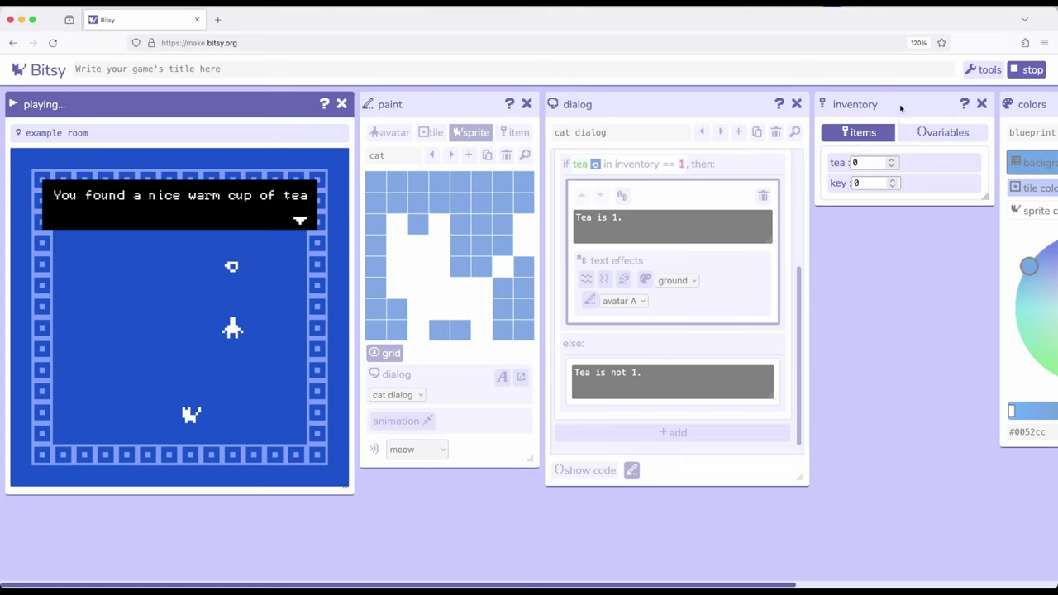
key("Right")
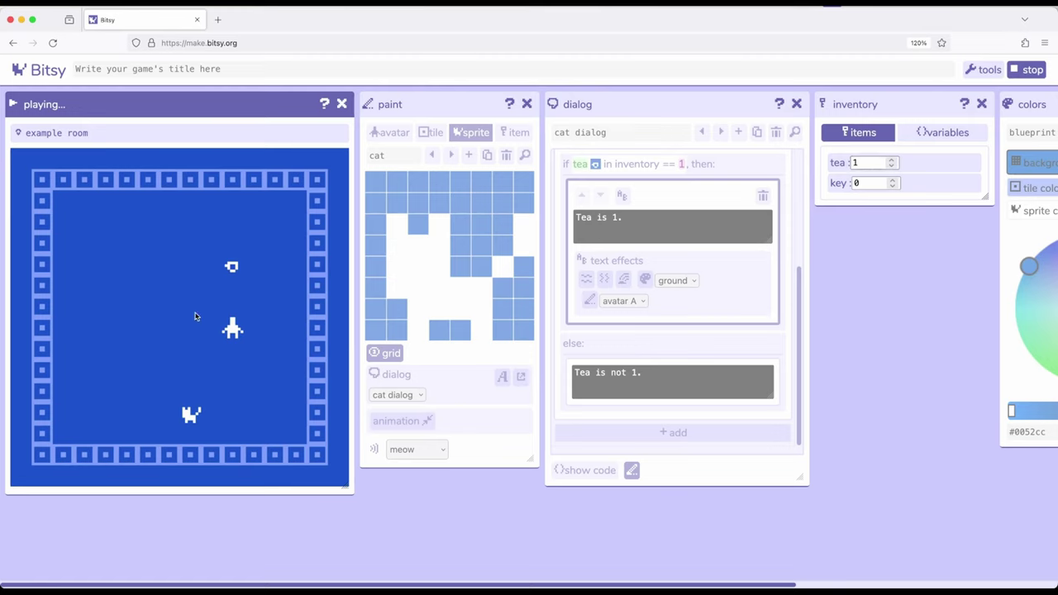
key("Down")
key("Down")
key("Down")
key("Down")
key("Left")
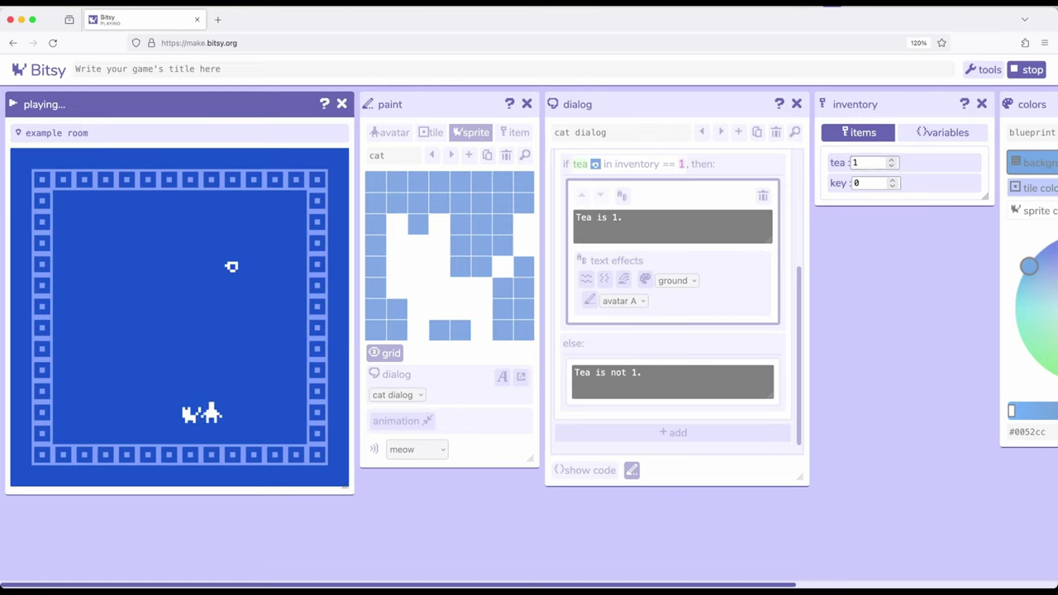
key("Left")
key("Left")
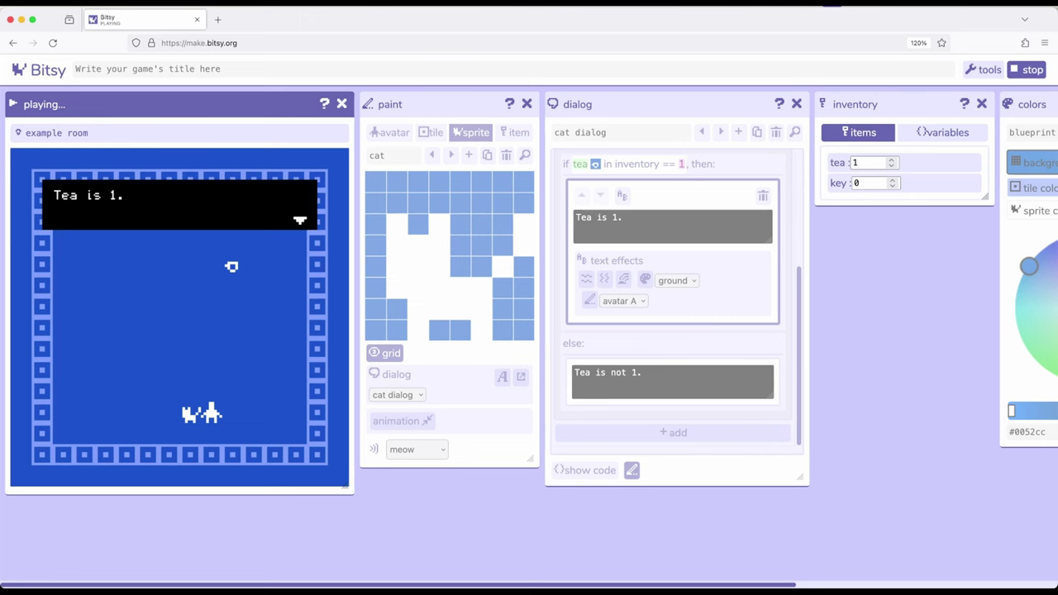
key("Left")
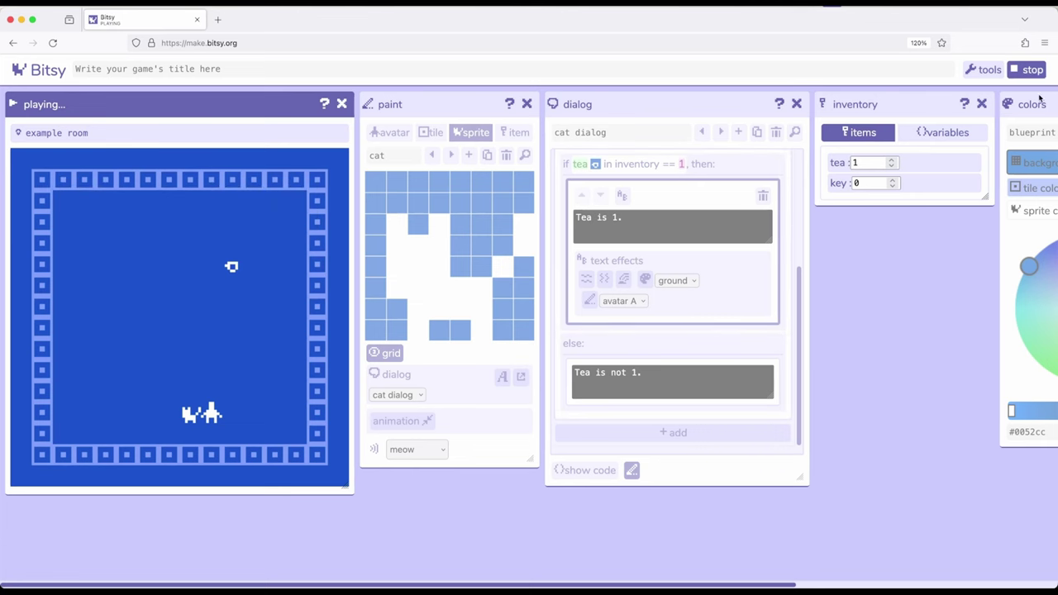
left_click(1027, 74)
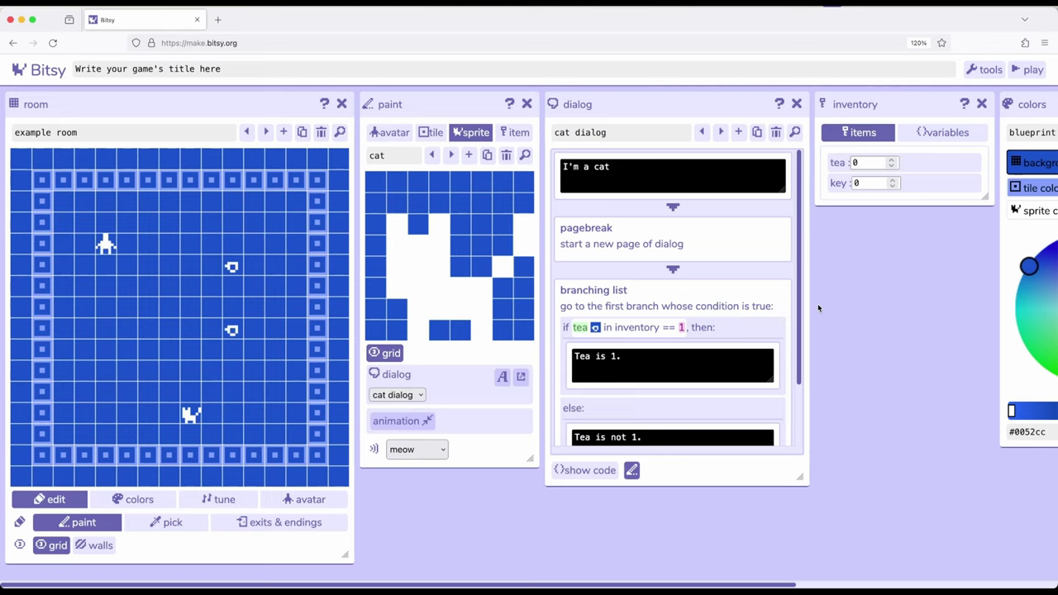
Open the tea condition and view the comparison operators, keeping == 1 unchanged
left_click(728, 329)
scroll(698, 263, "down", 2)
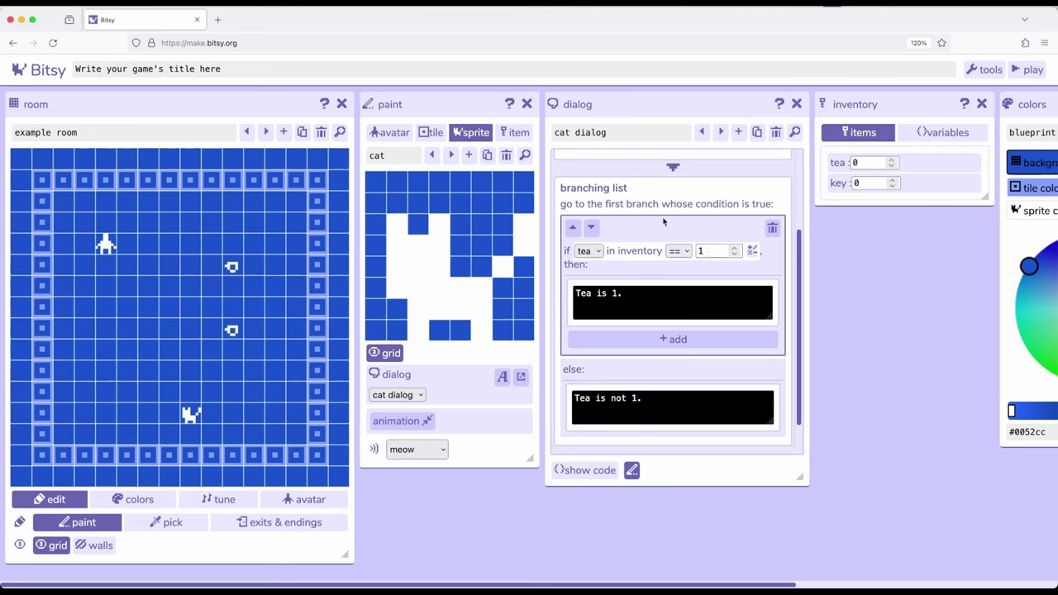
left_click(680, 252)
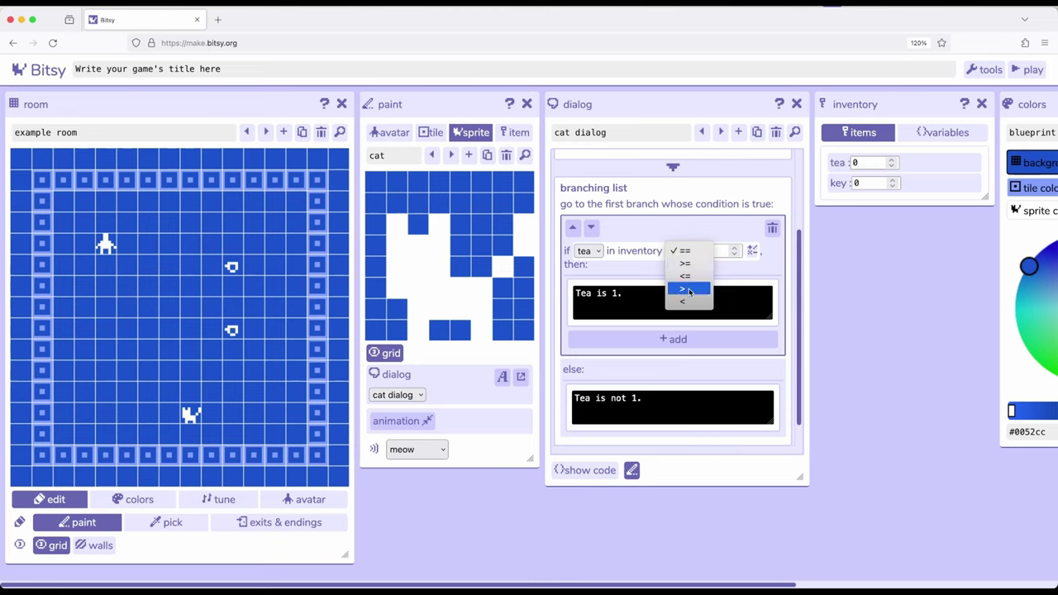
left_click(639, 232)
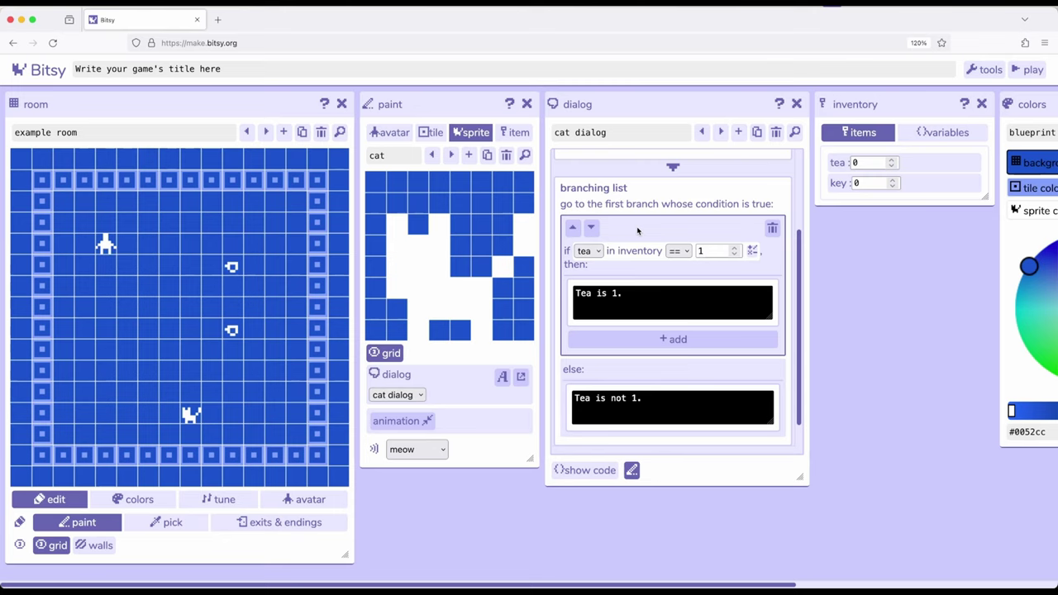
scroll(638, 230, "up", 3)
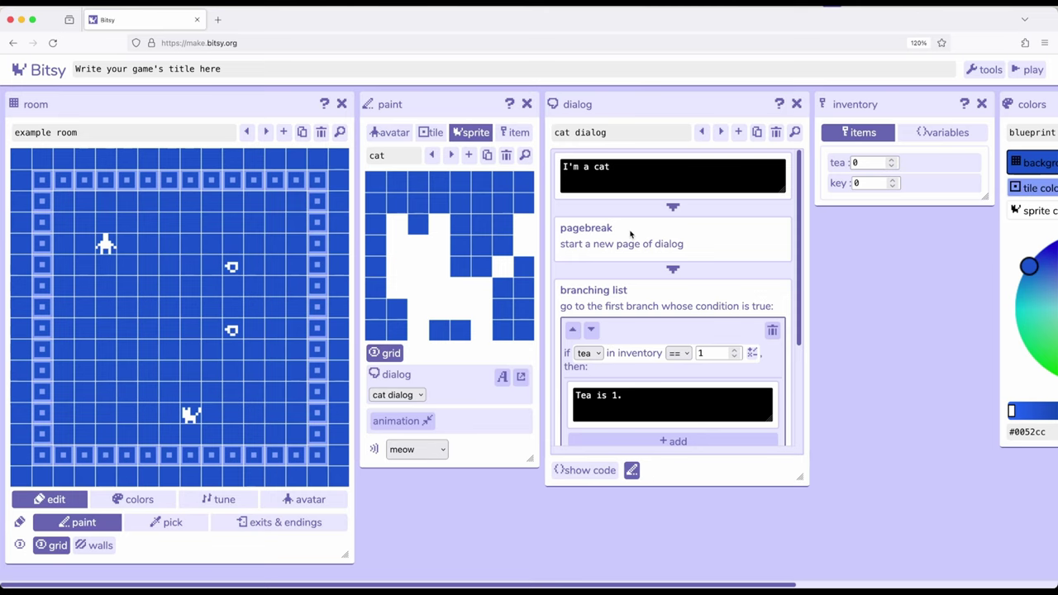
scroll(631, 235, "down", 2)
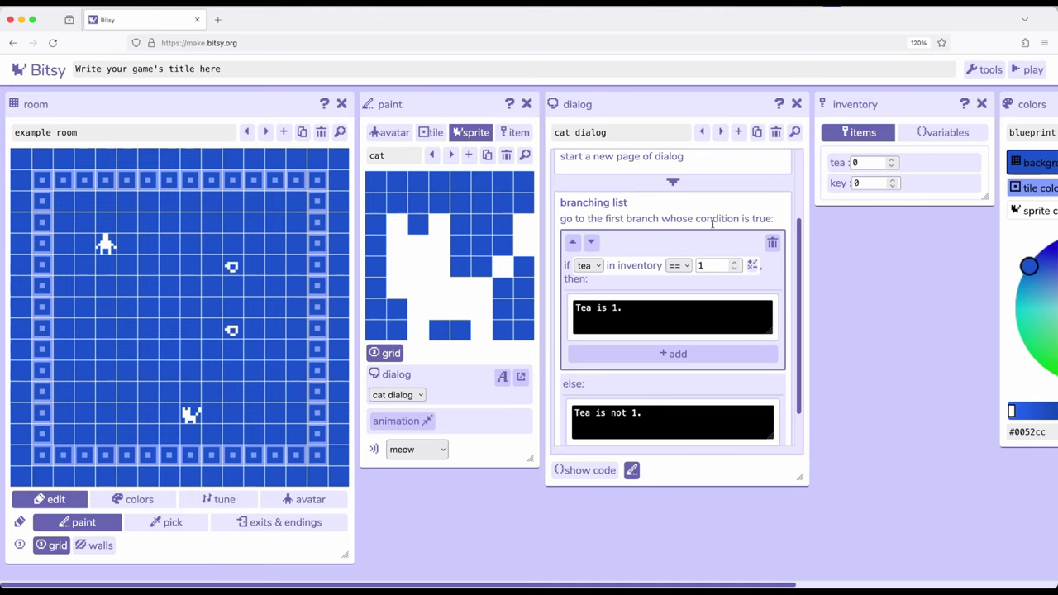
left_click(895, 107)
left_click_drag(458, 111, 449, 102)
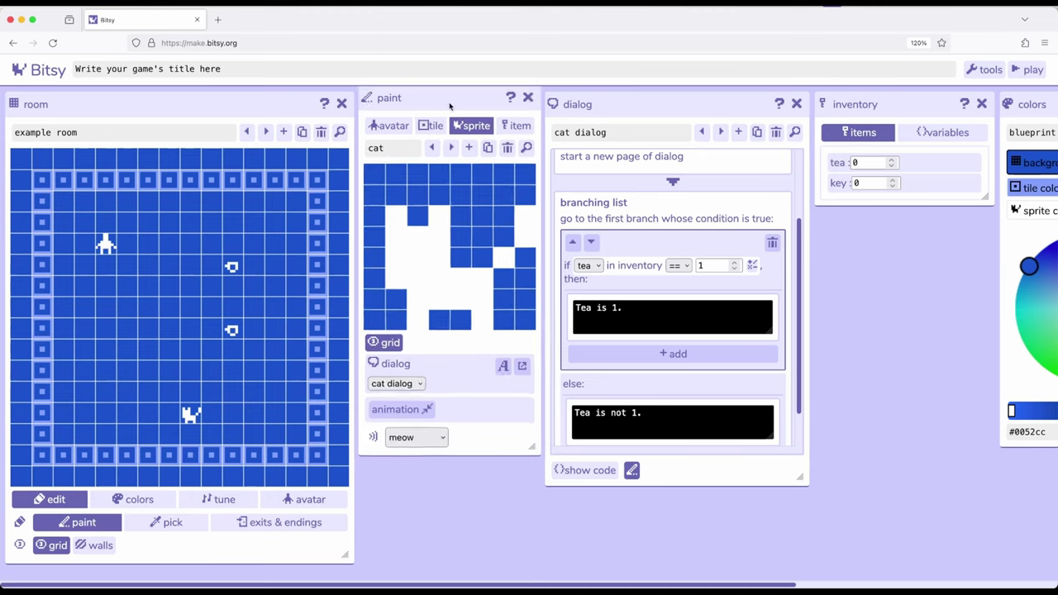
left_click(890, 107)
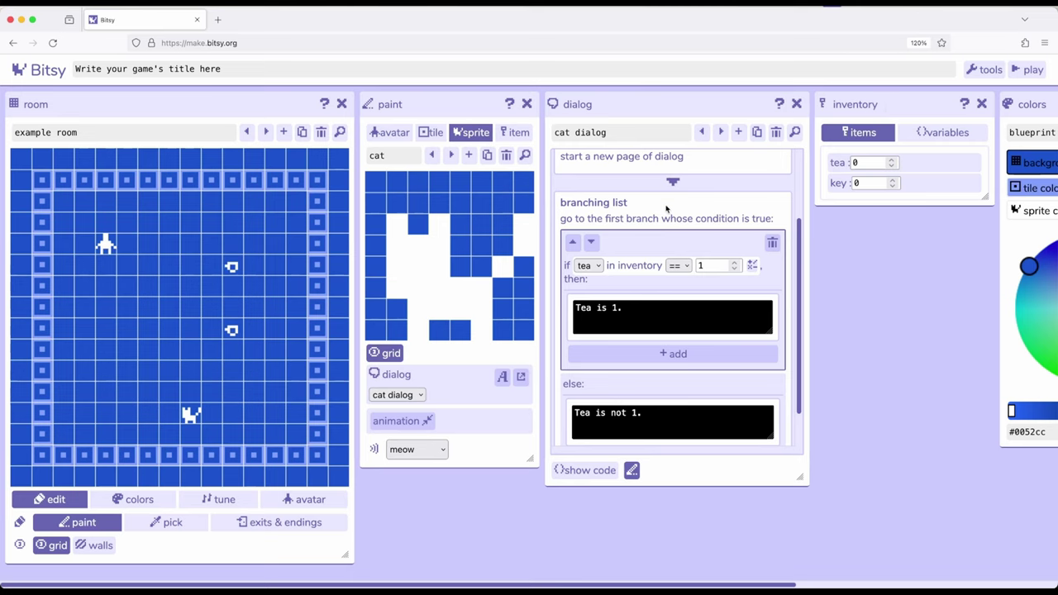
Leave the branching list's edit mode, then view and cancel the add-branch options
left_click(607, 207)
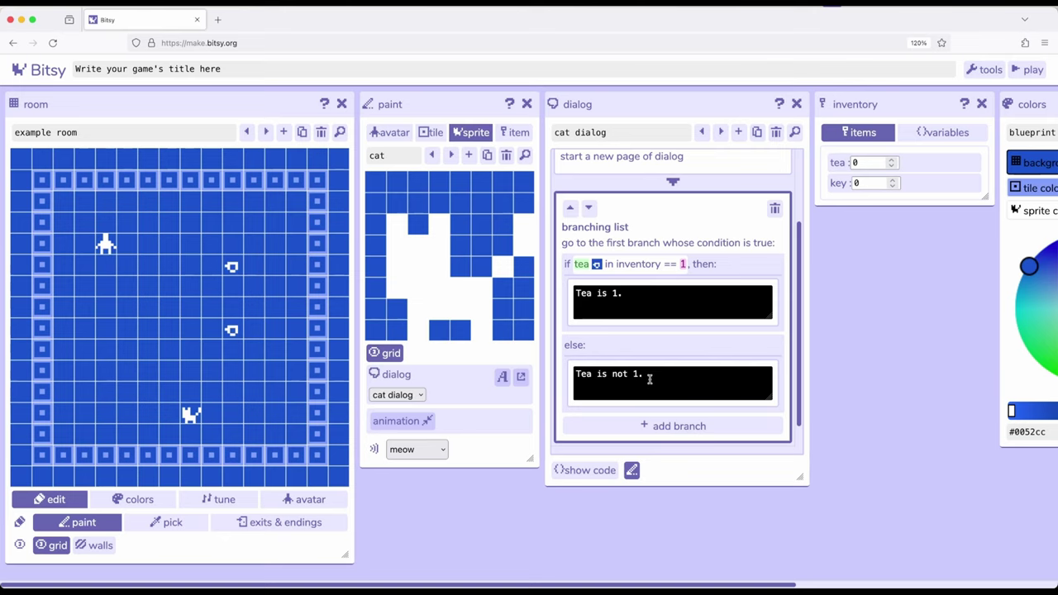
scroll(664, 331, "down", 1)
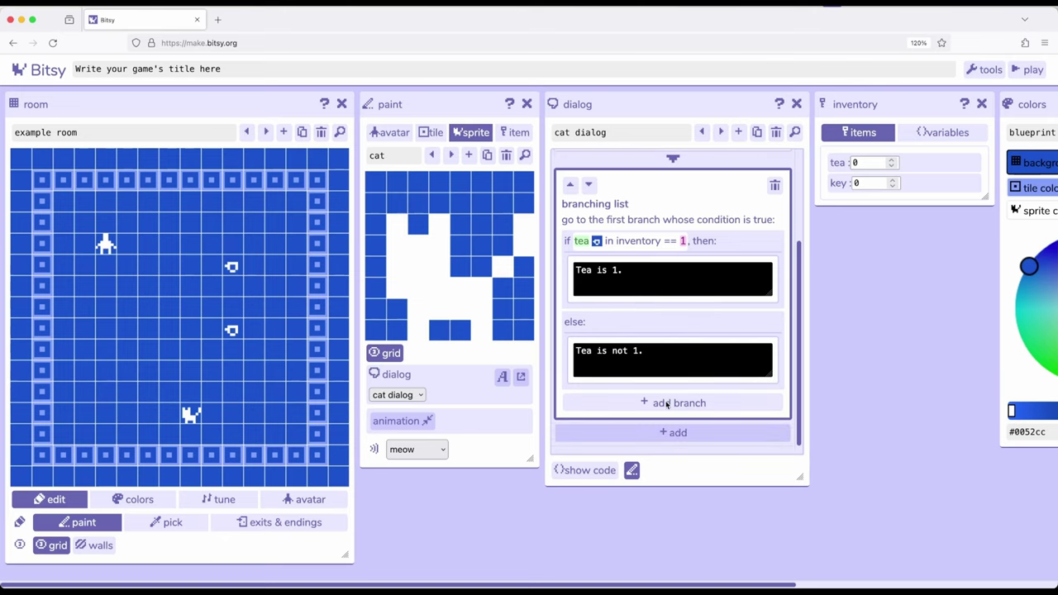
left_click(667, 404)
scroll(672, 299, "down", 2)
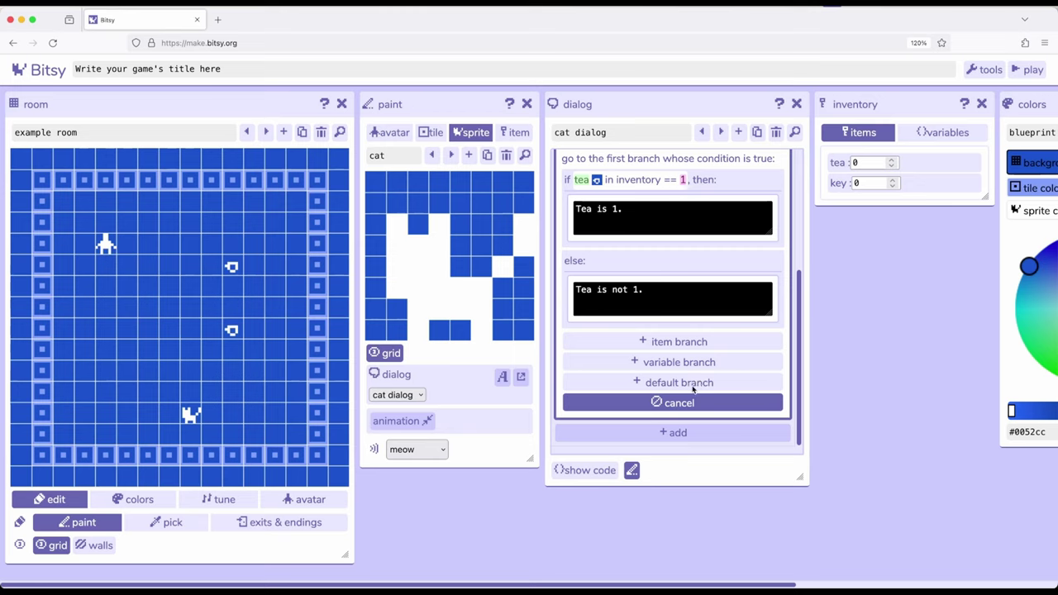
left_click(677, 406)
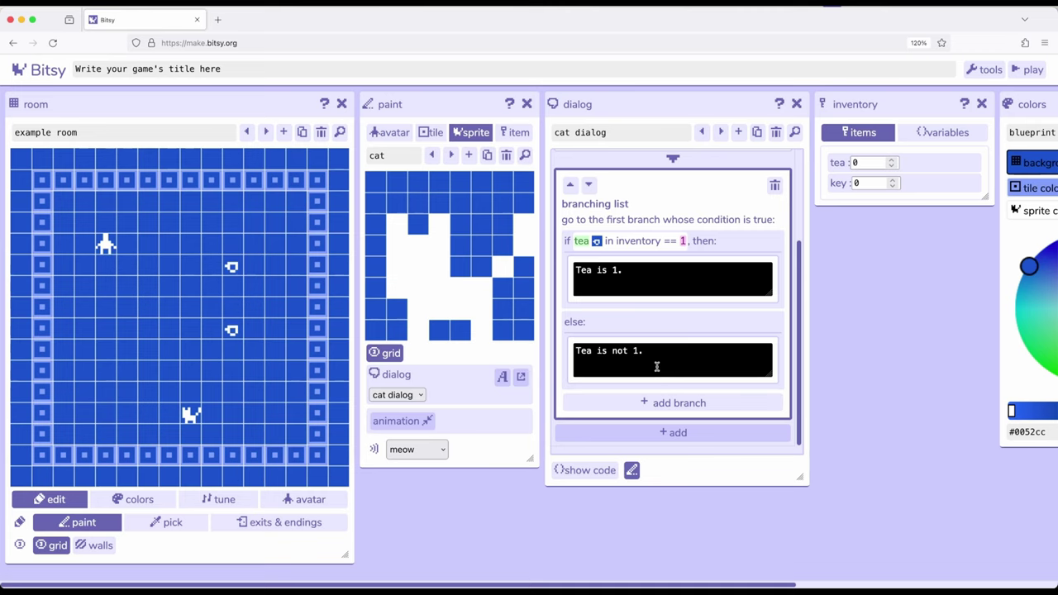
left_click_drag(875, 117, 874, 106)
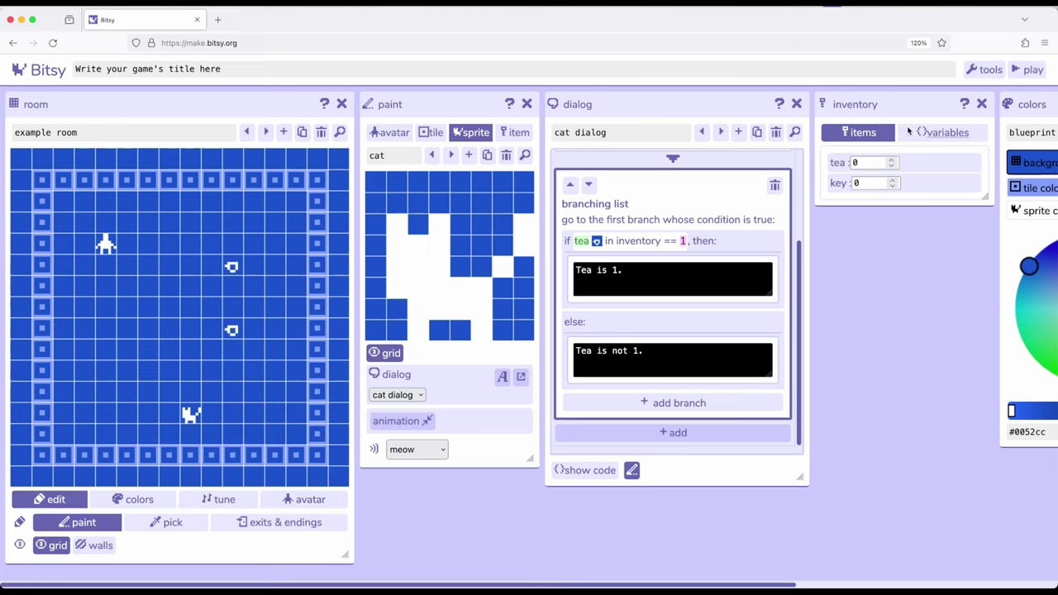